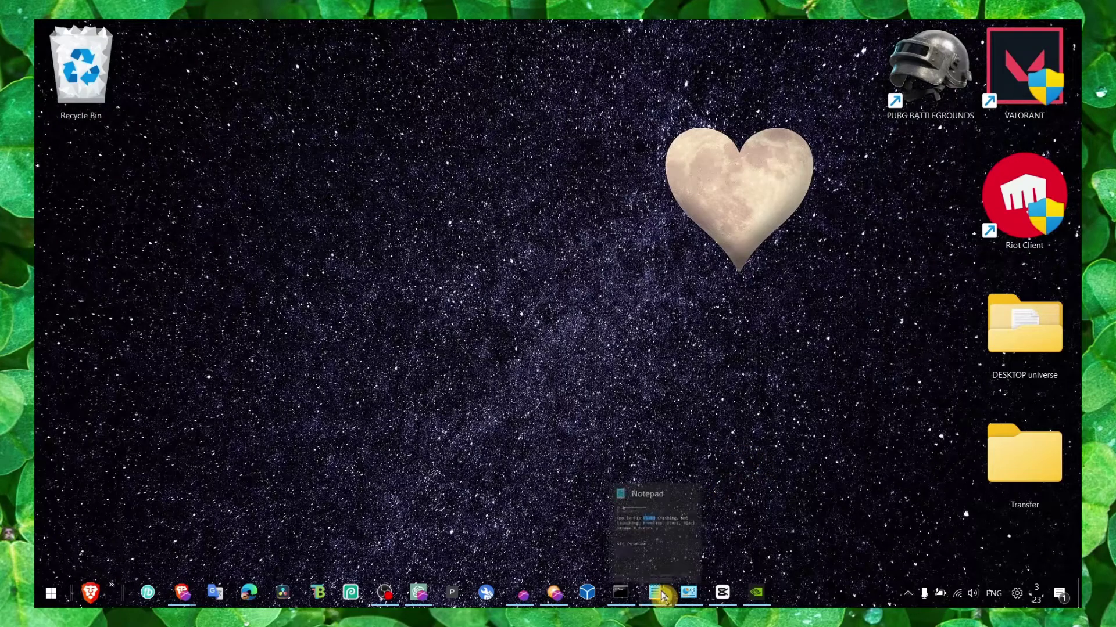
Check the FiveM notes, then open the Windows Update page by searching 'windows update'
click(655, 592)
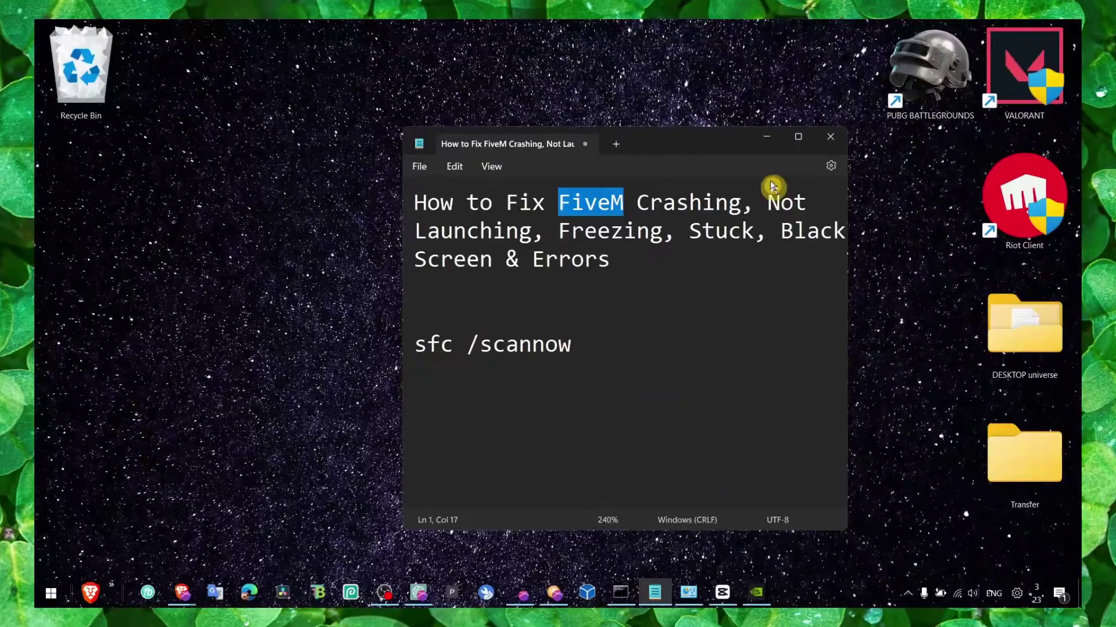
click(766, 137)
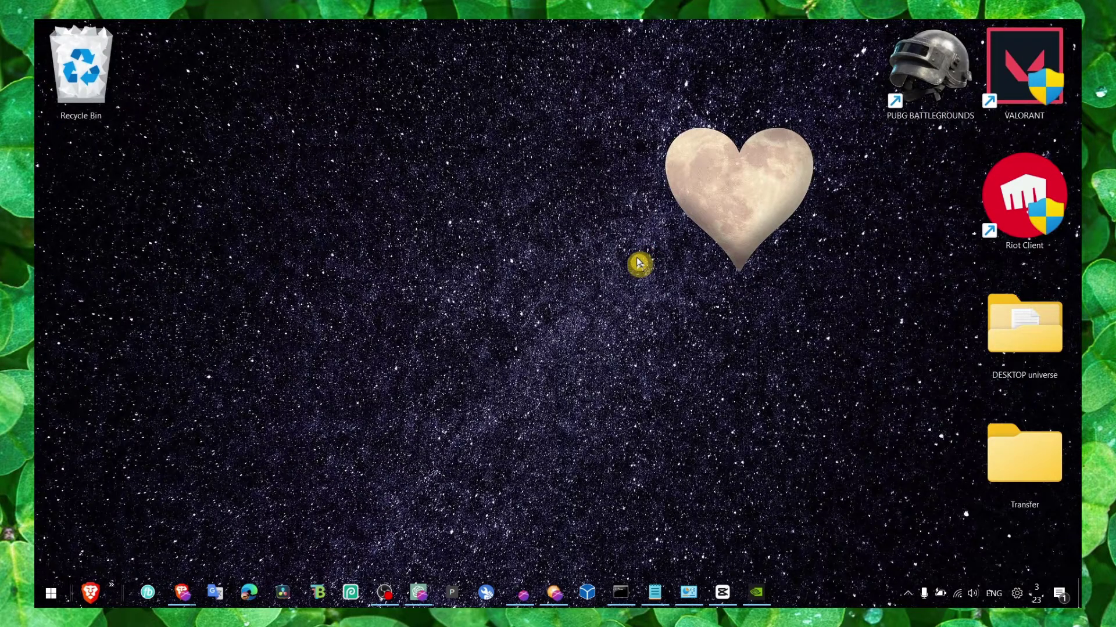
key(super+s)
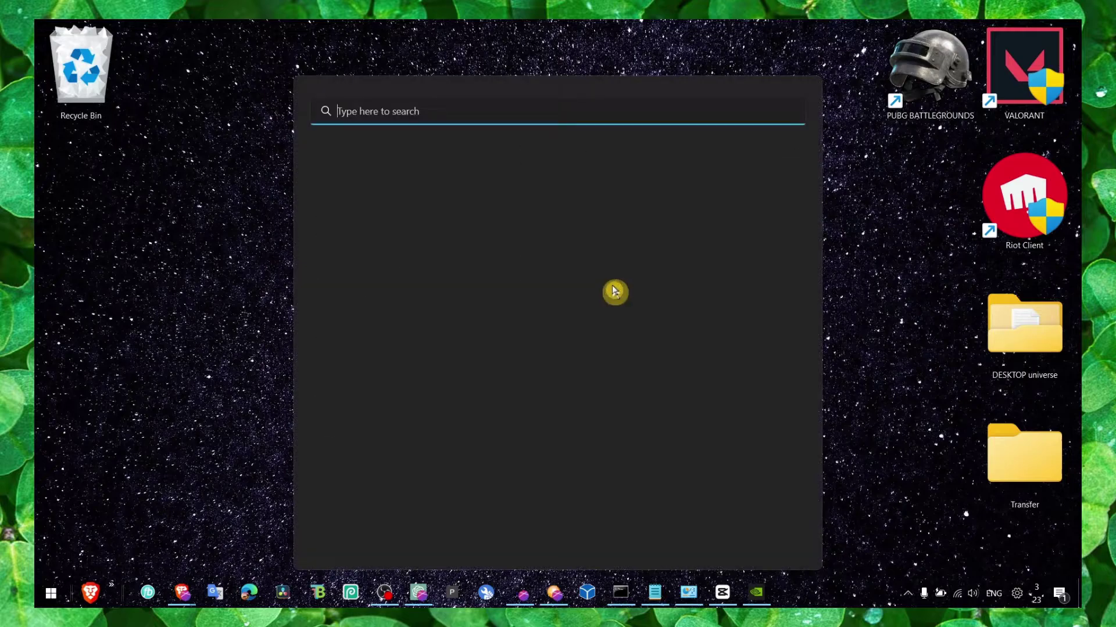
text(windows )
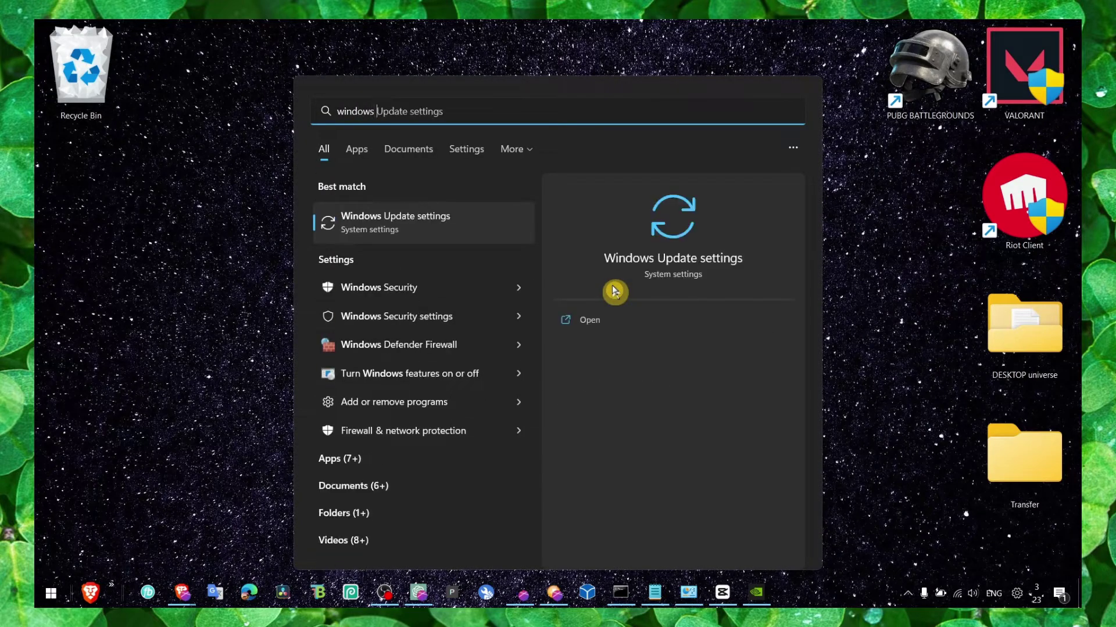
text(update)
key(Return)
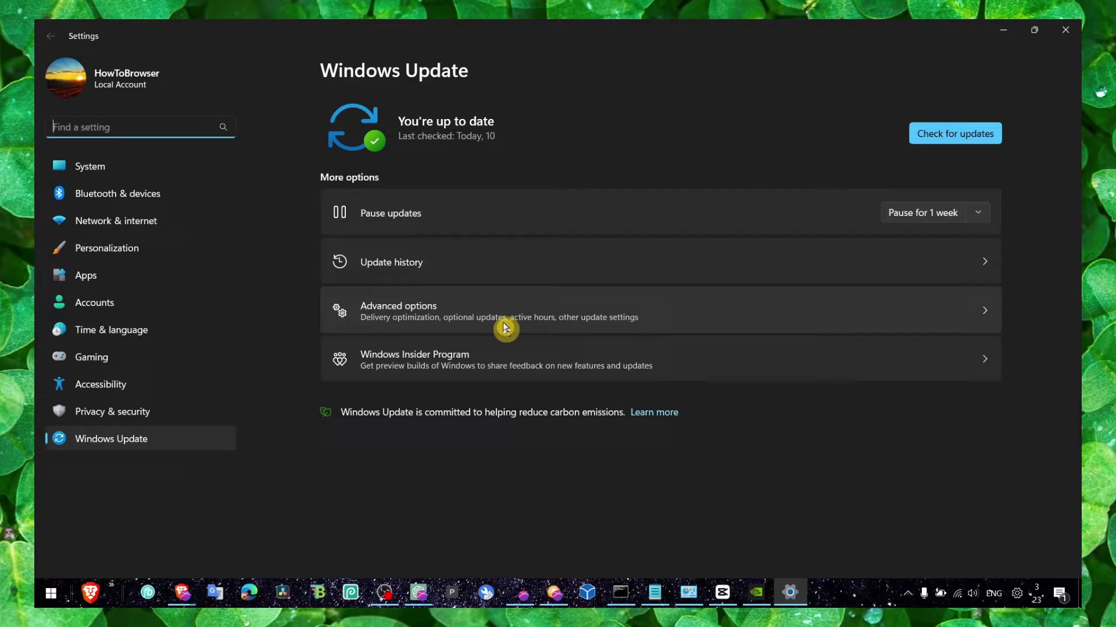
key(super)
Launch Device Manager from a 'devi' search and expand Display adapters to the NVIDIA GPU
text(devi)
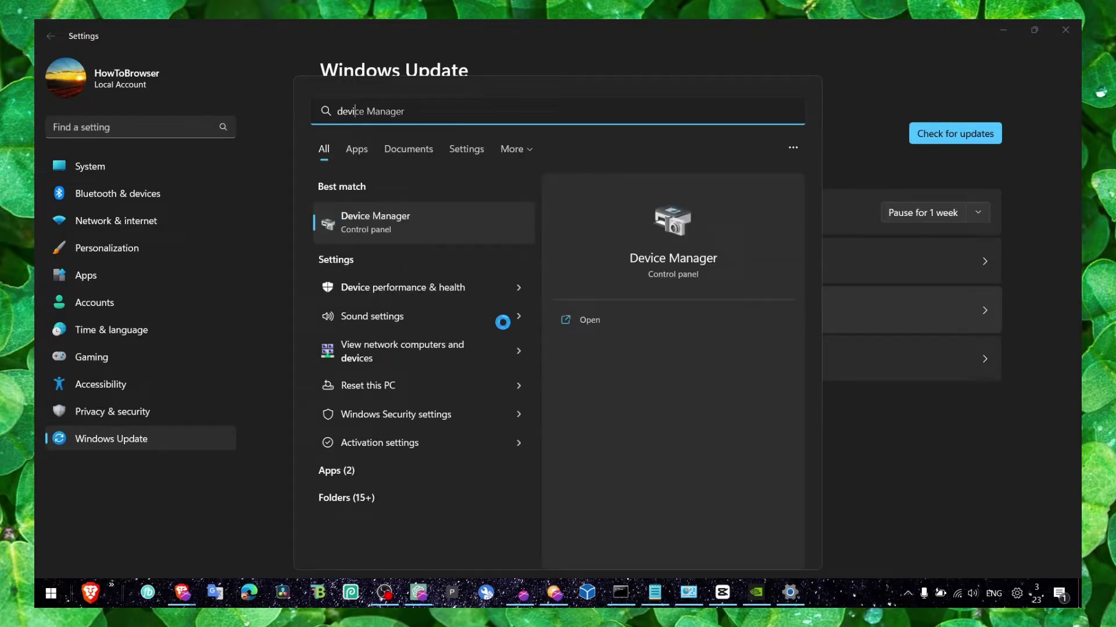
click(445, 227)
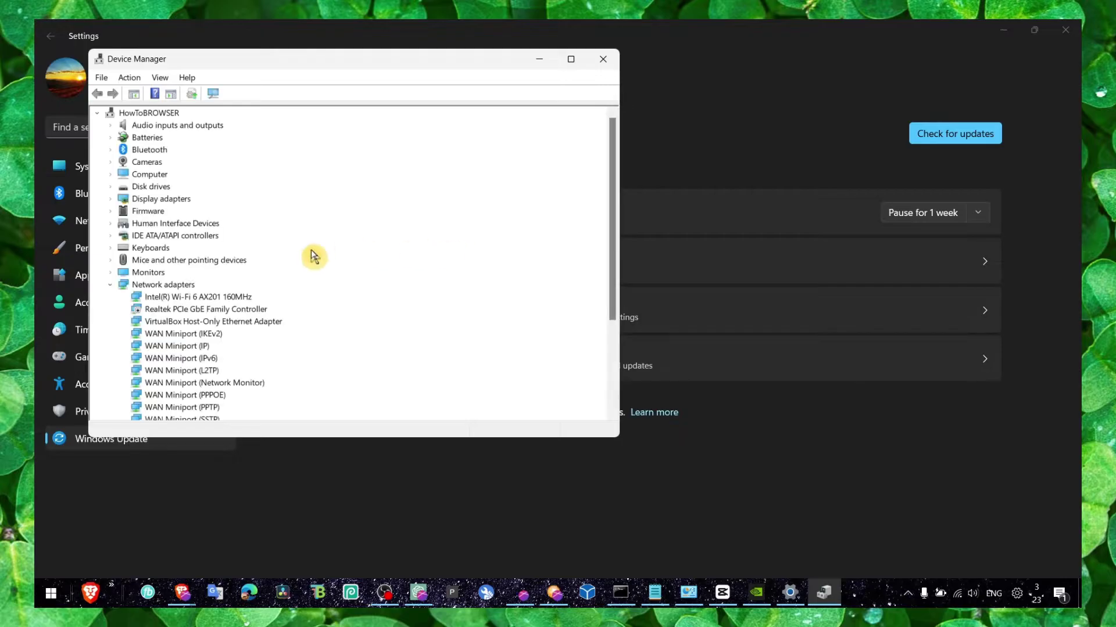
double_click(124, 199)
right_click(155, 212)
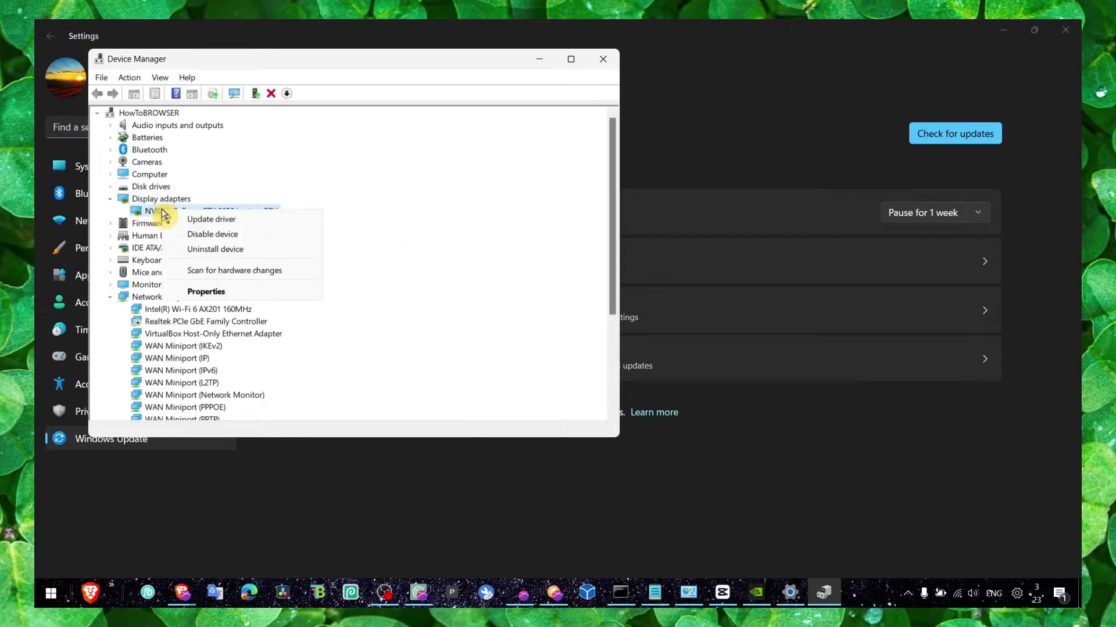
click(176, 213)
click(279, 229)
click(541, 110)
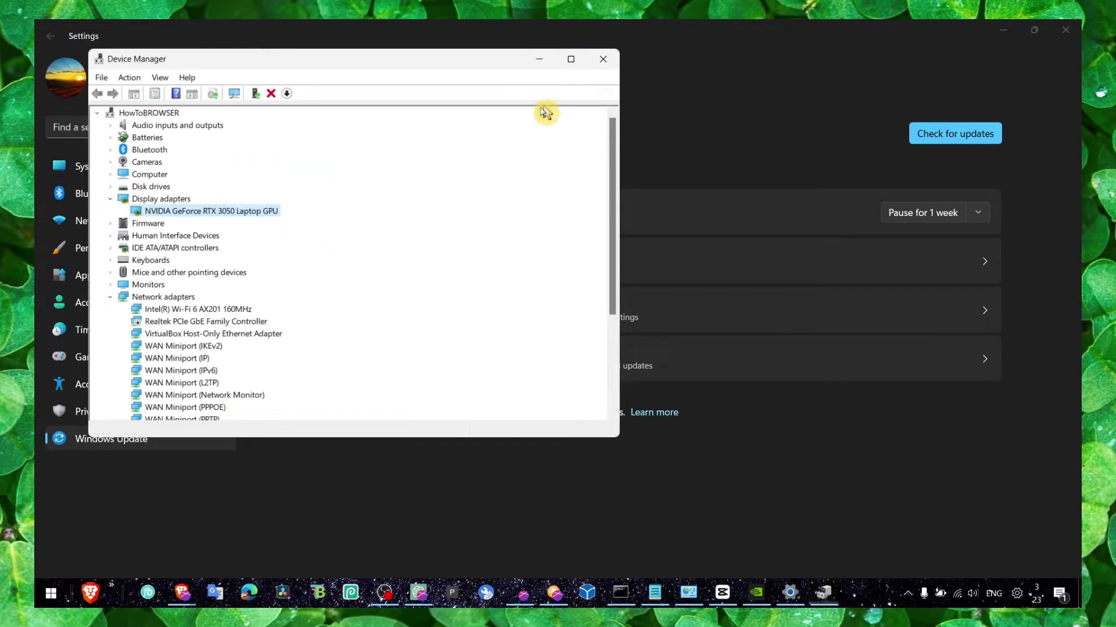
Run Update driver > Search automatically on the RTX 3050 Laptop GPU, confirming the best driver
right_click(215, 214)
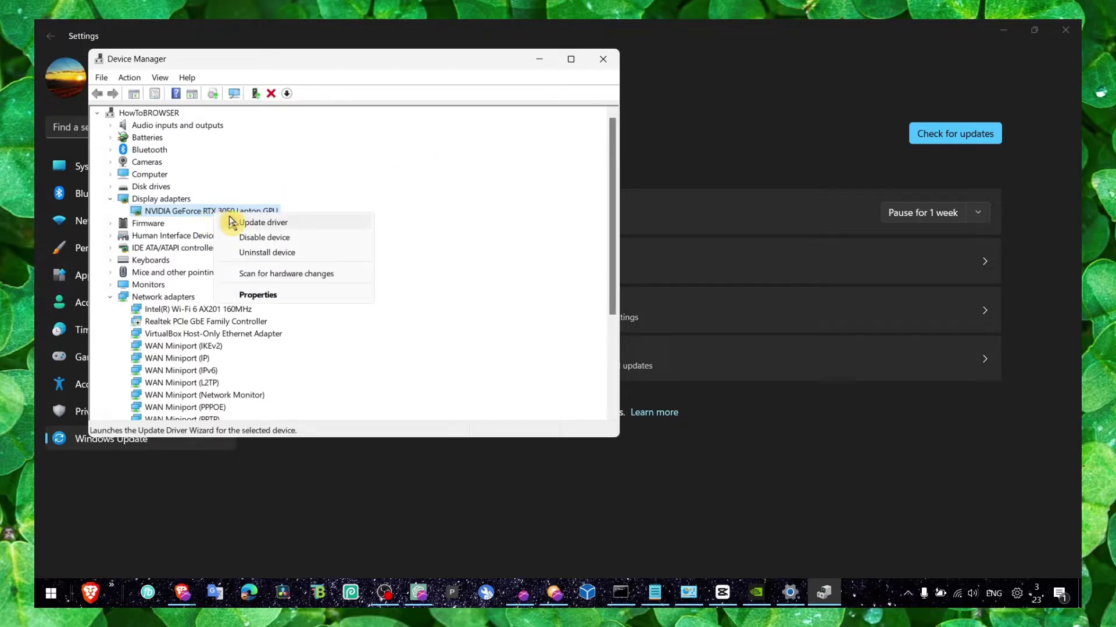
click(233, 221)
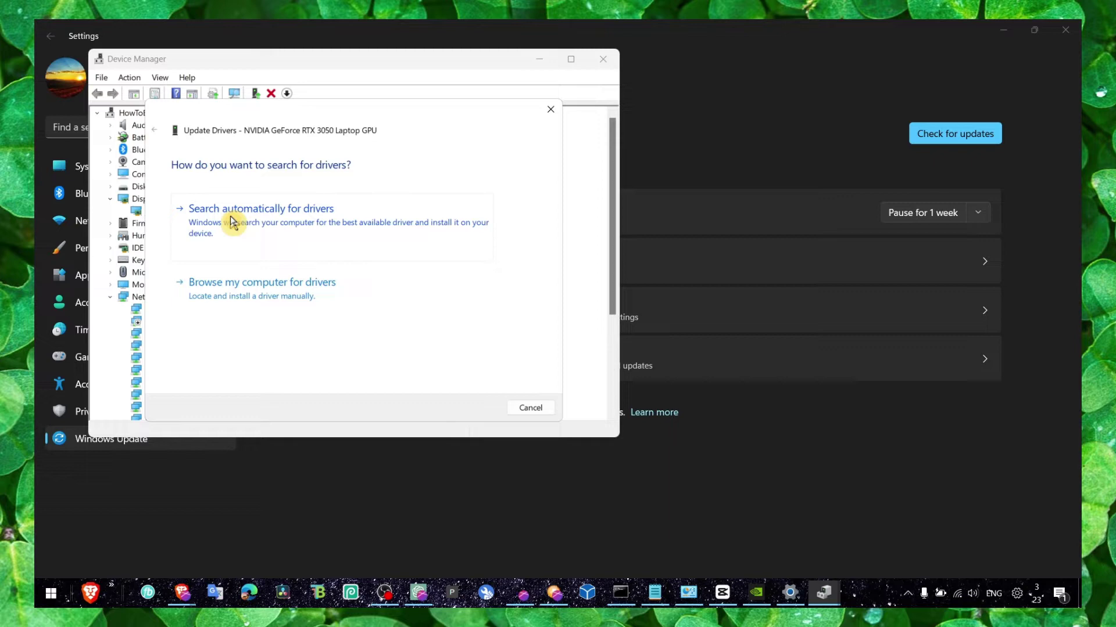
drag(274, 114, 359, 151)
click(309, 224)
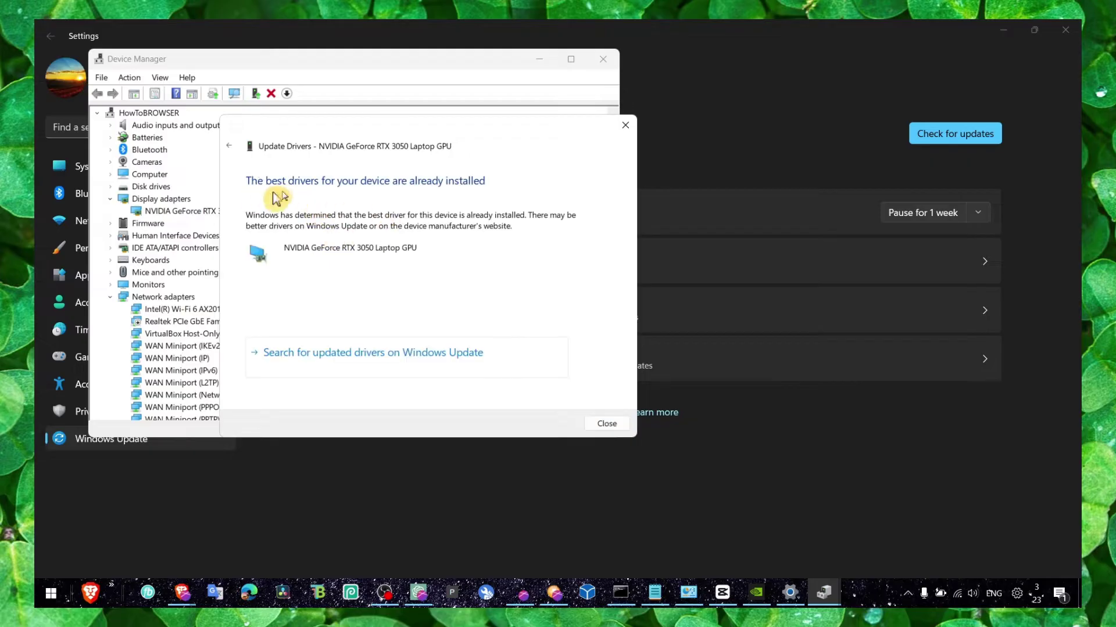
click(624, 126)
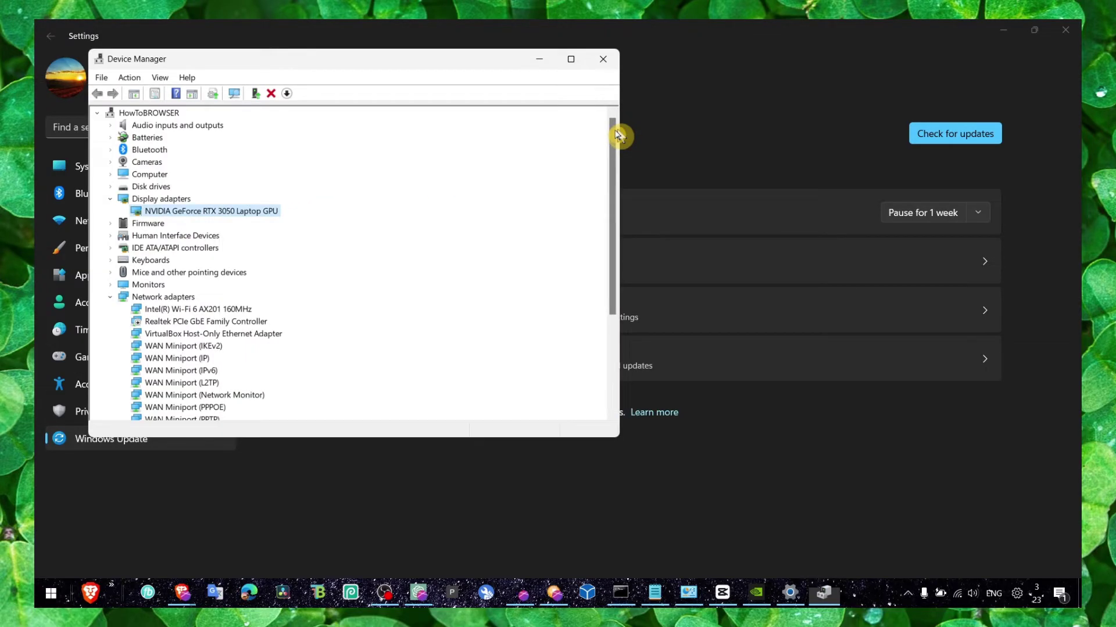
Close Device Manager, tick the optional Lenovo - System 2.0.5.13 driver update, and close Settings
click(603, 59)
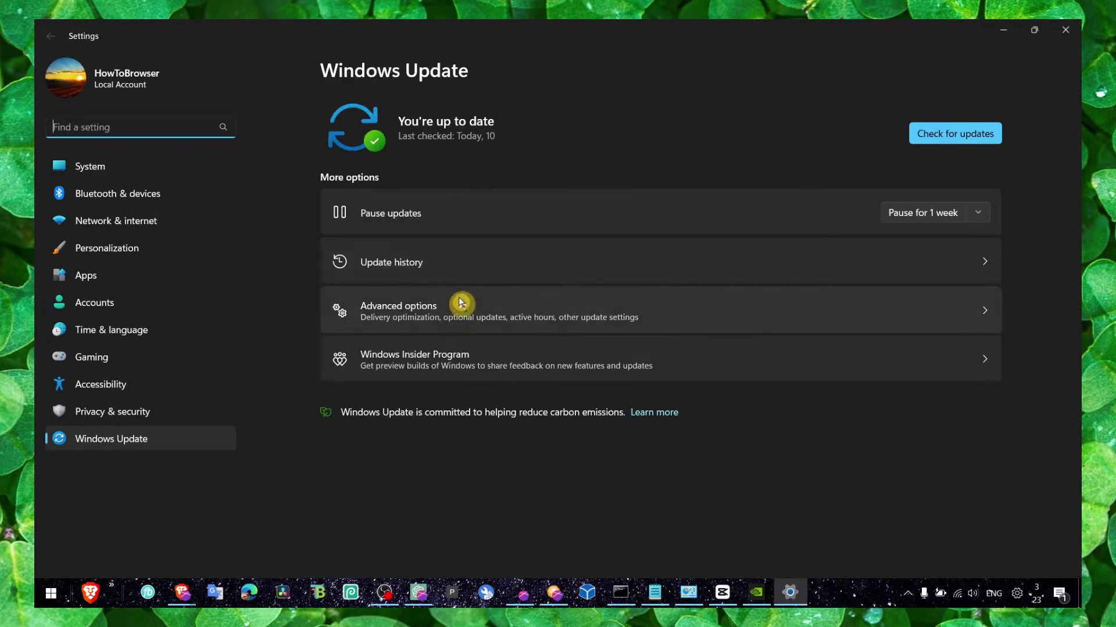
click(449, 319)
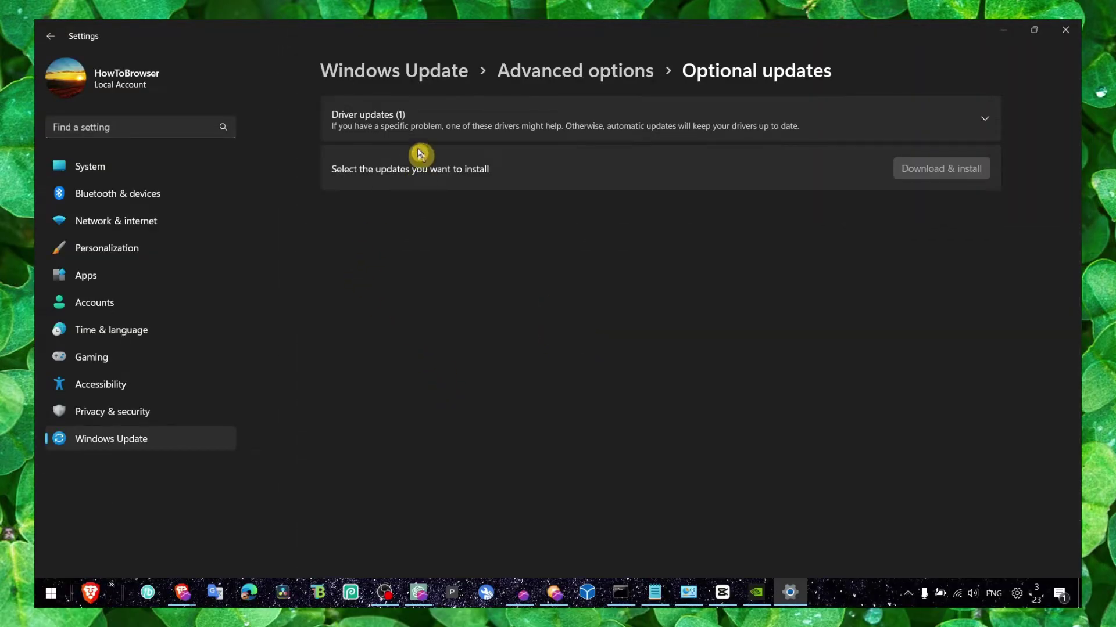
click(413, 137)
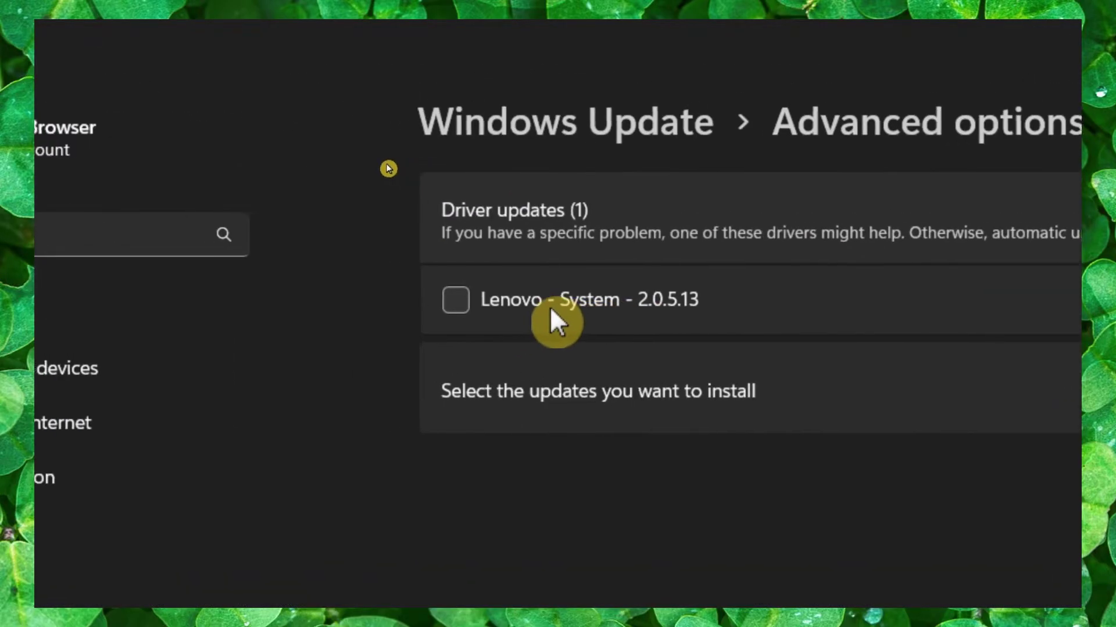
click(552, 311)
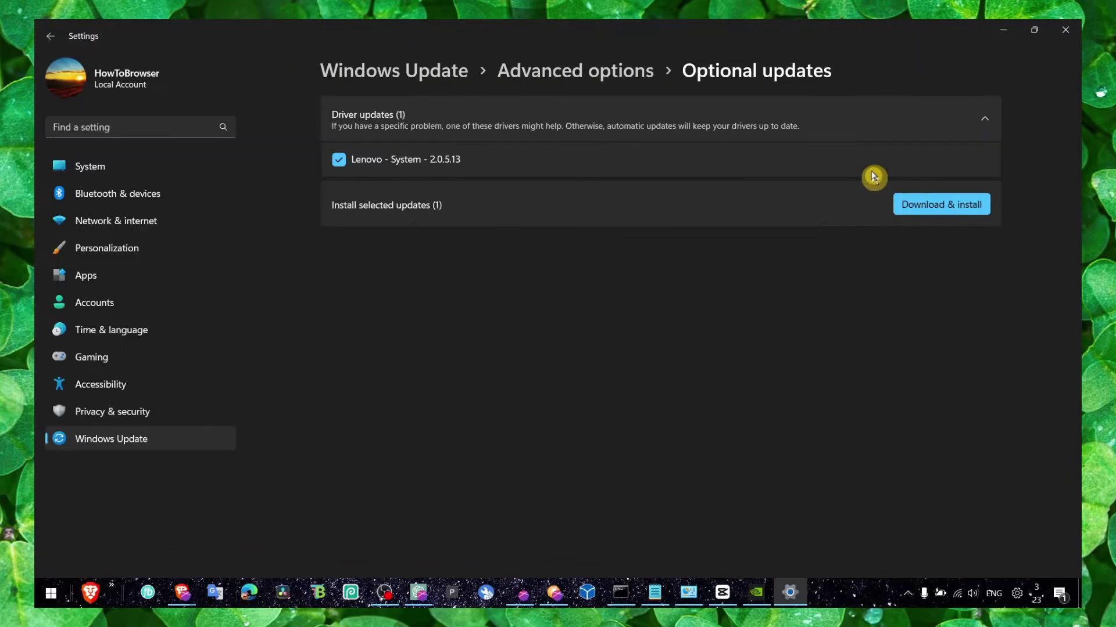
click(1065, 29)
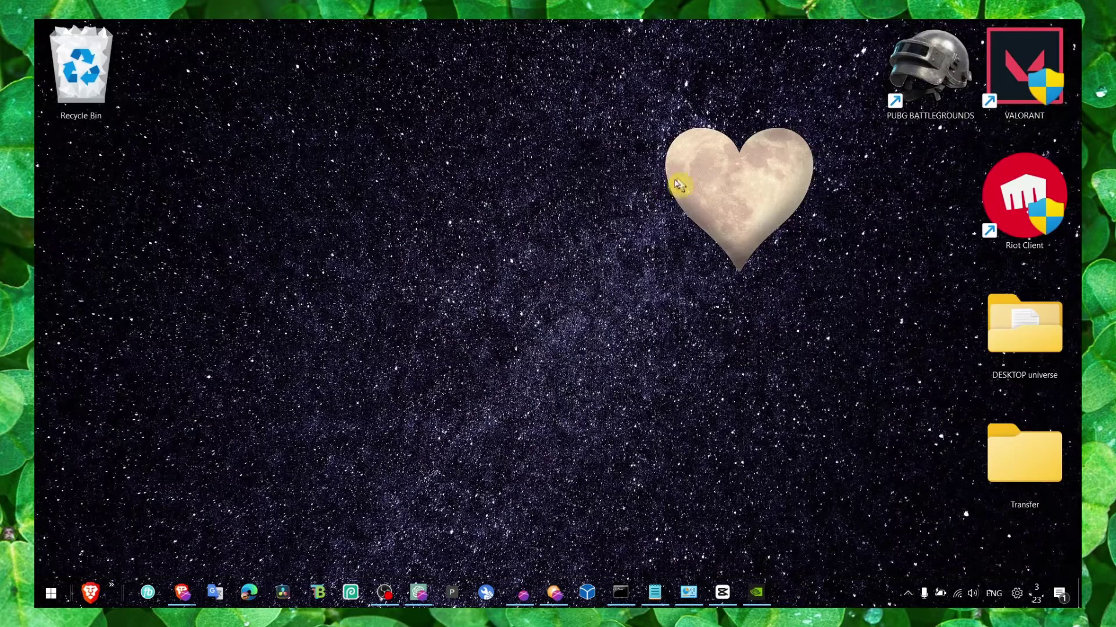
Bring the Brave window with NVIDIA's GeForce Drivers page to the front
click(617, 207)
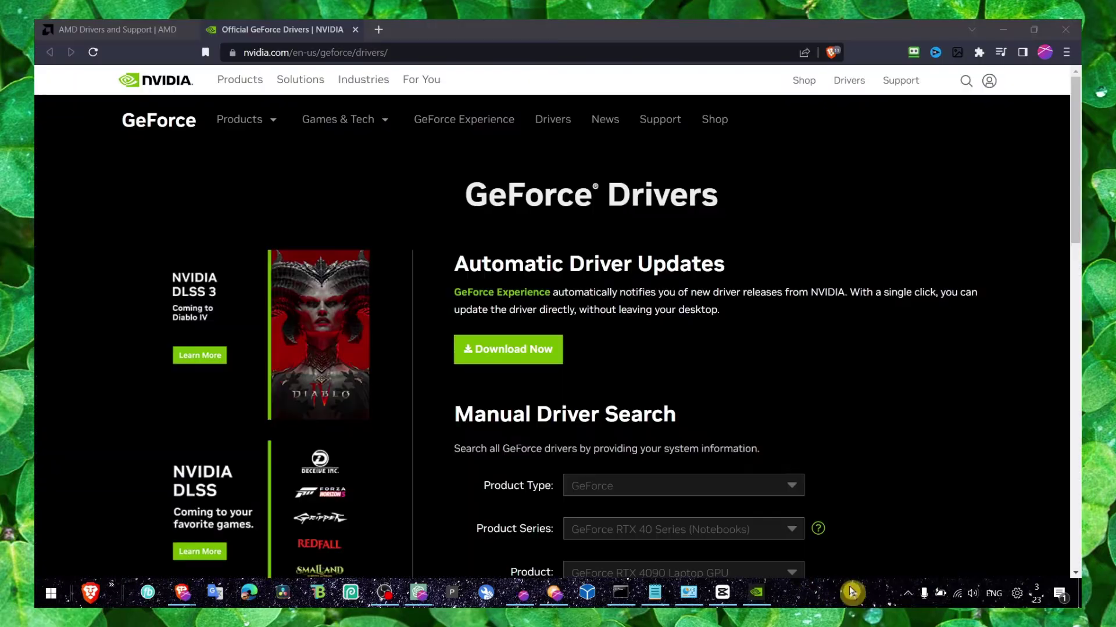
click(574, 25)
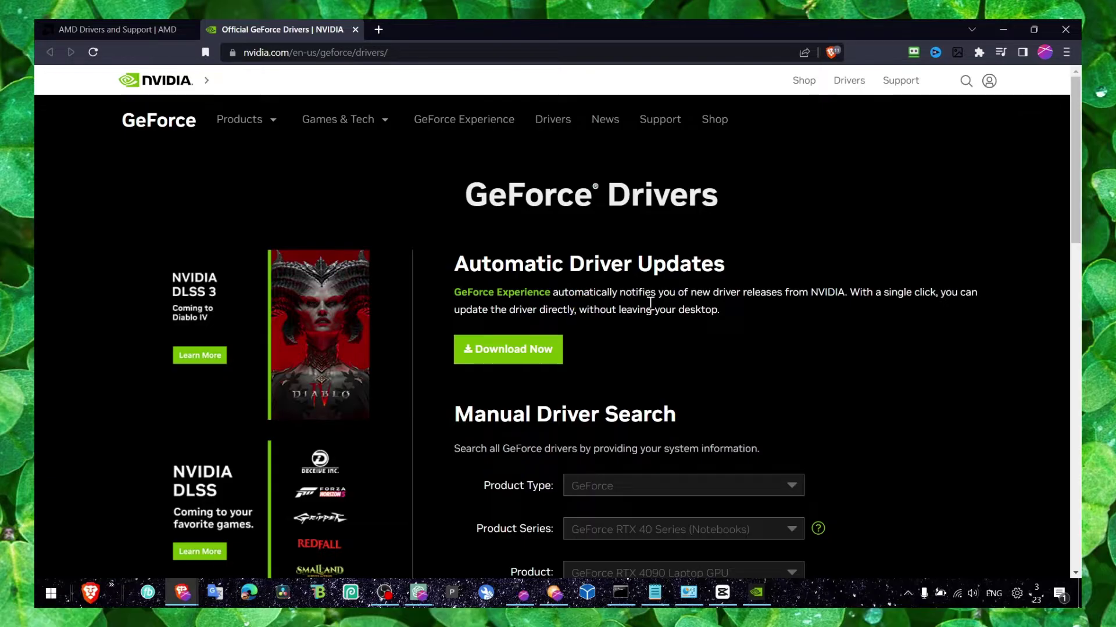
Launch GeForce Experience, confirm Game Ready Driver 531.41 is latest, then minimize it
key(super+s)
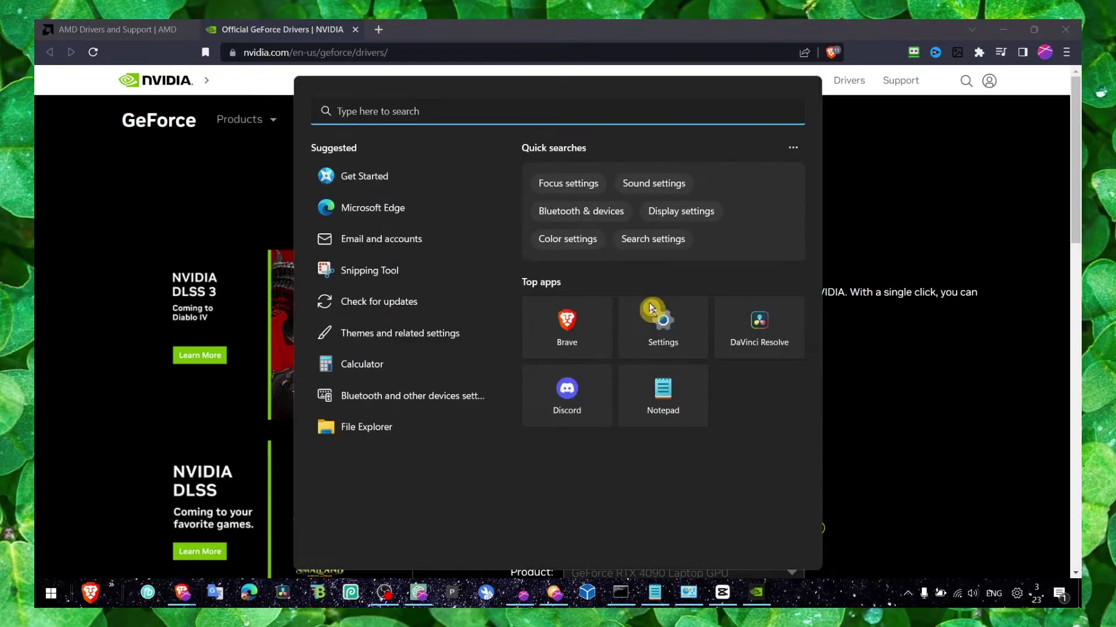
text(GeForce Experience)
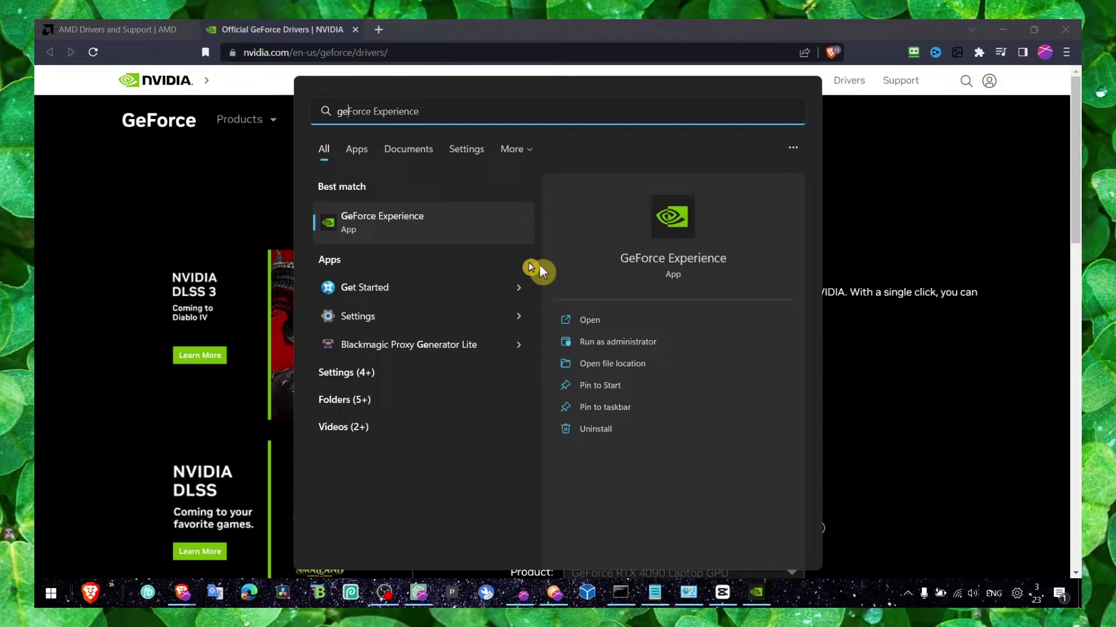
click(427, 230)
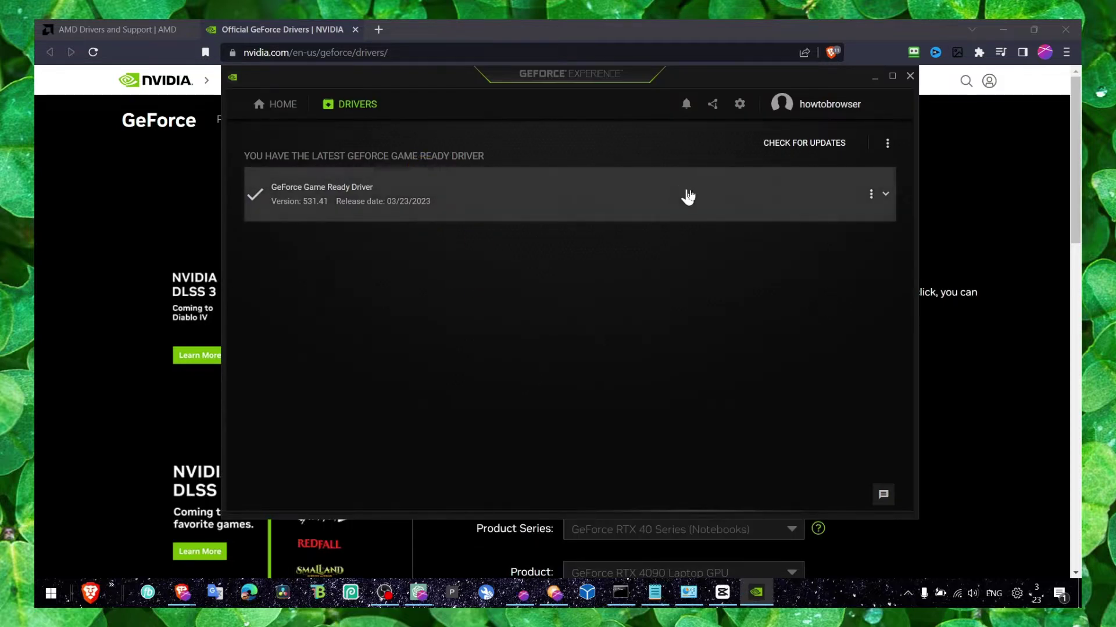
click(782, 147)
click(862, 81)
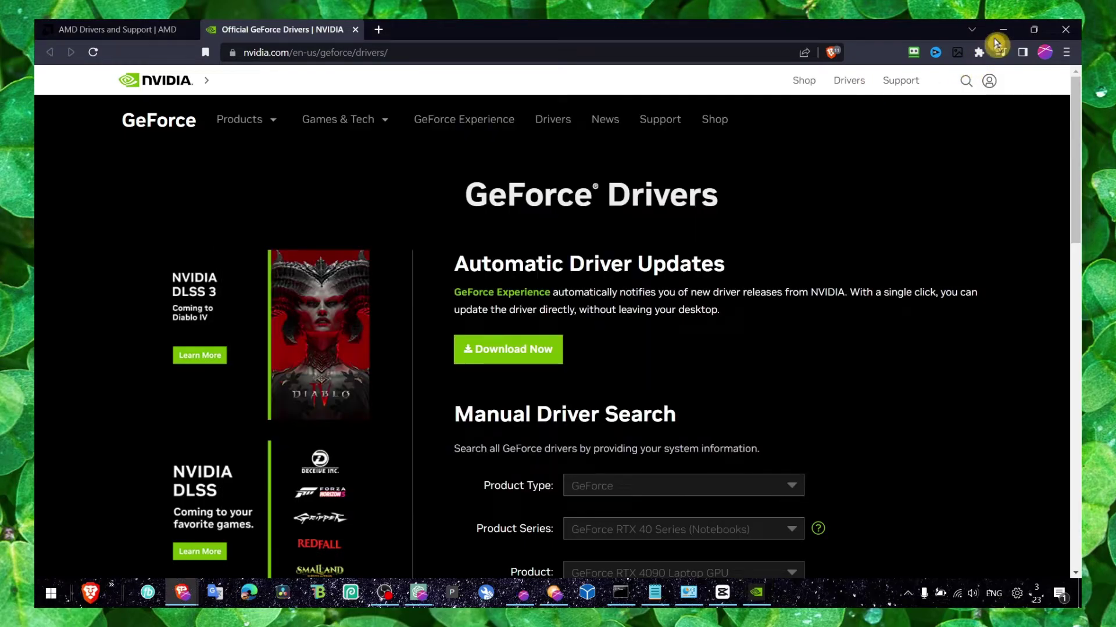
Download and save the x64 Visual C++ Redistributable installer from Microsoft's page
click(1064, 31)
click(581, 182)
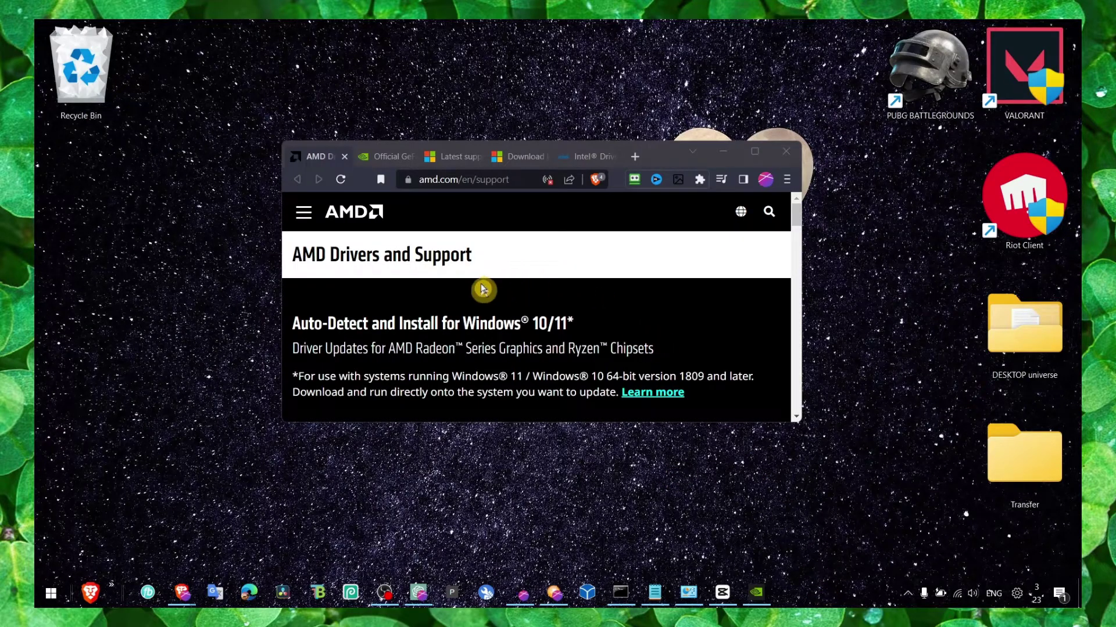
click(456, 162)
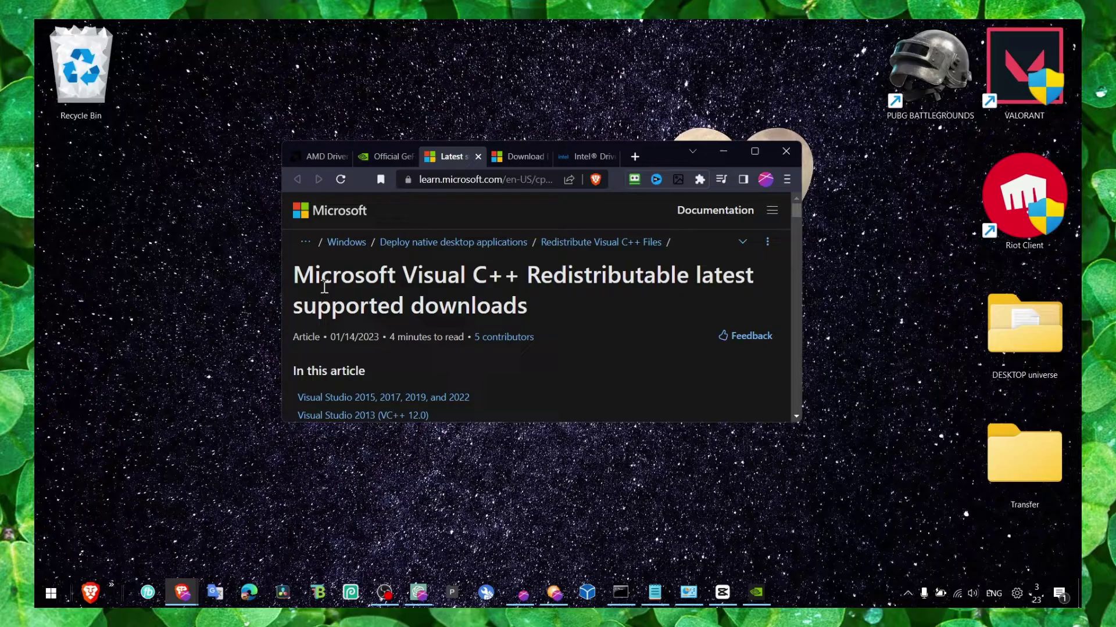
drag(294, 276, 512, 278)
scroll(451, 300, down, 3)
scroll(451, 300, down, 10)
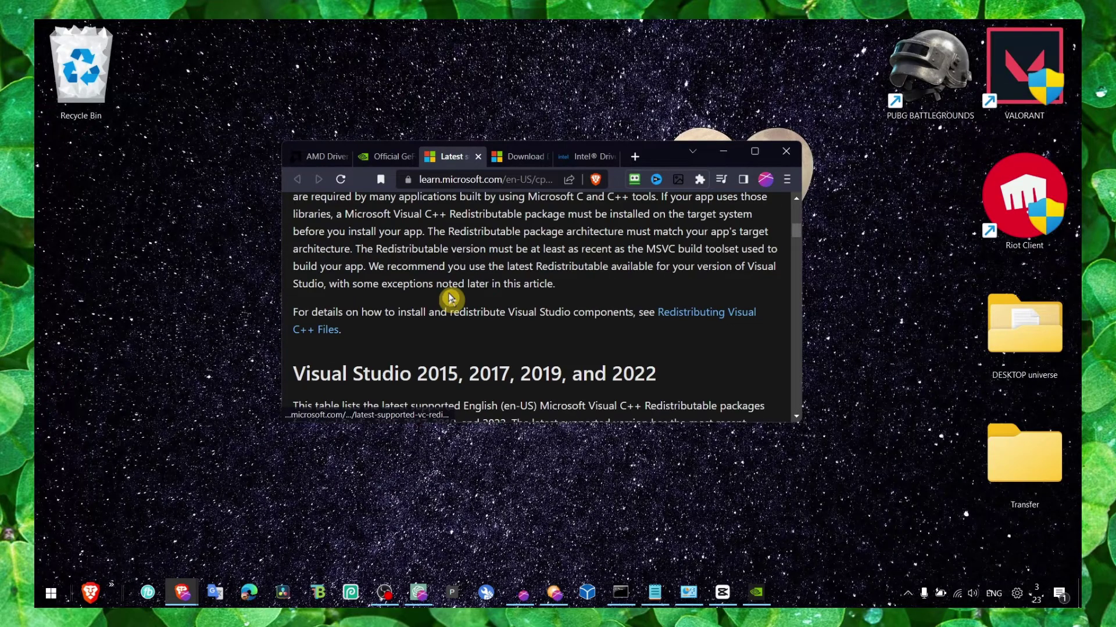
click(401, 264)
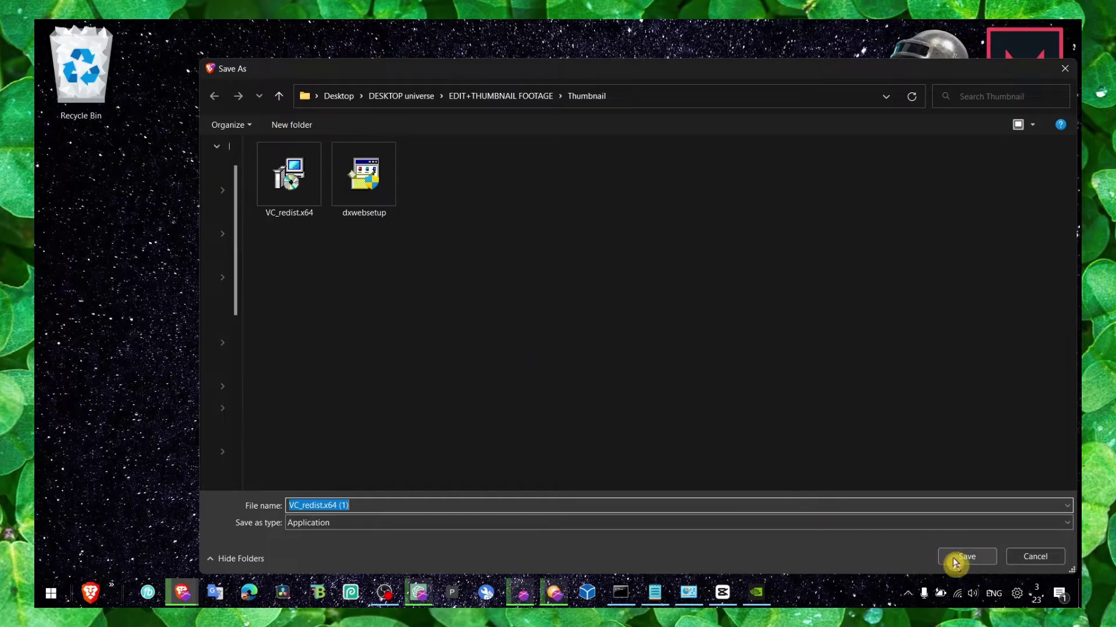
click(964, 558)
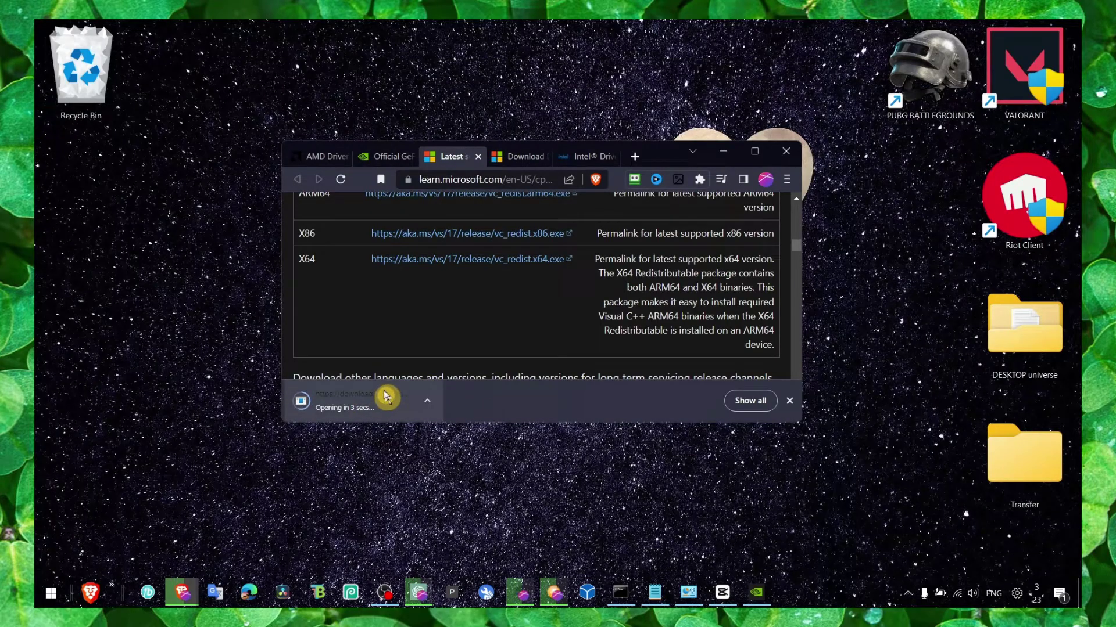
Download the DirectX End-User Runtime Web Installer, launch it, and cancel the setup
click(517, 157)
scroll(443, 266, up, 1)
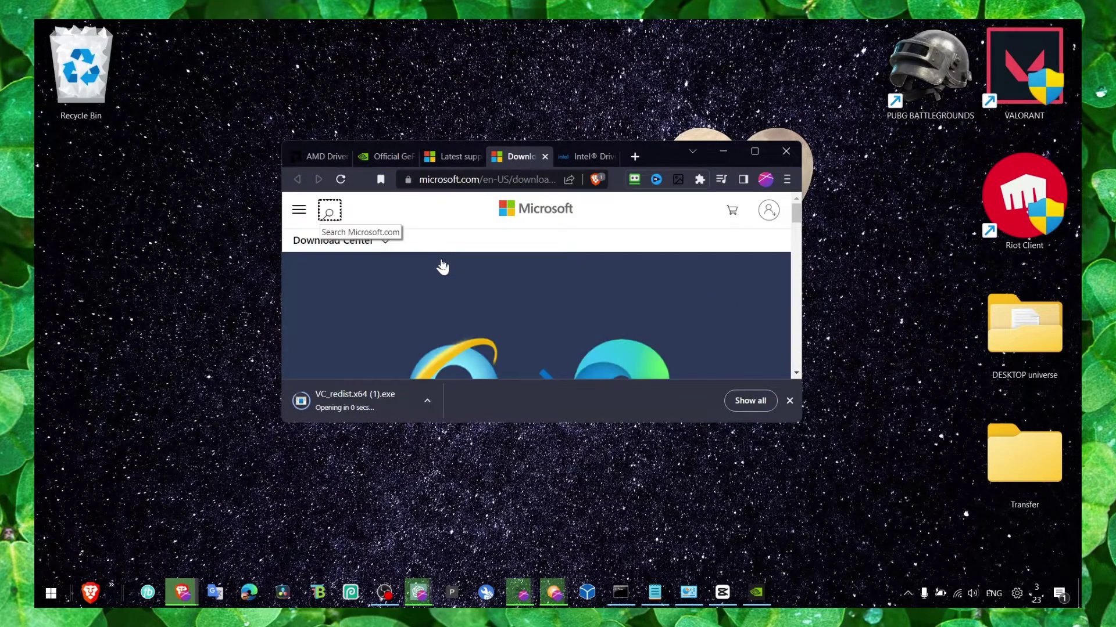
scroll(523, 302, down, 2)
drag(801, 422, 995, 524)
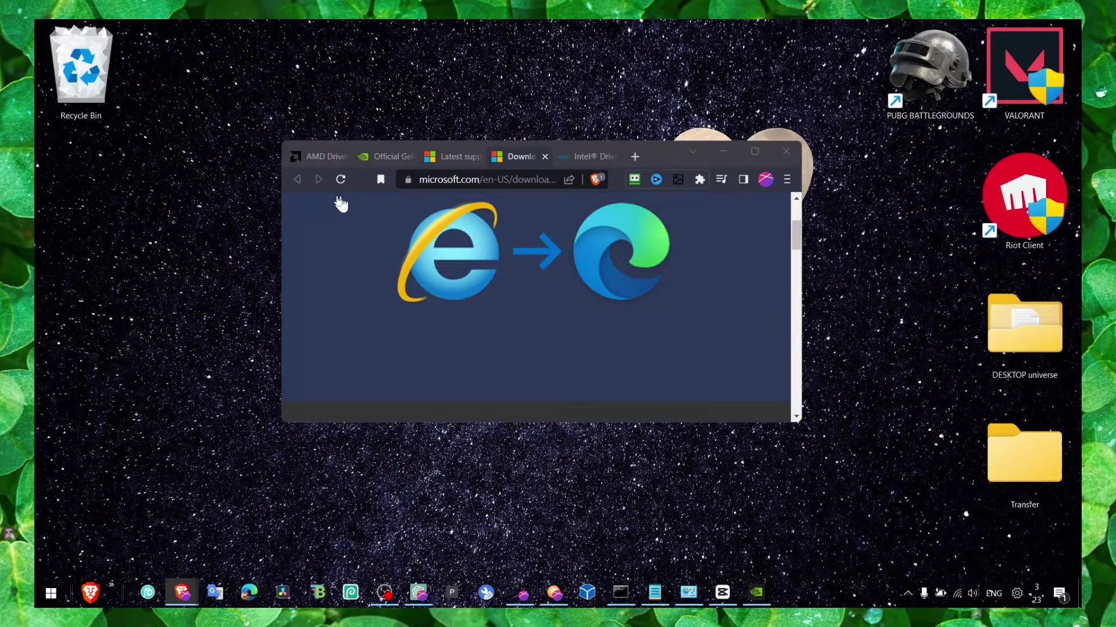
drag(278, 141, 118, 59)
scroll(349, 197, down, 5)
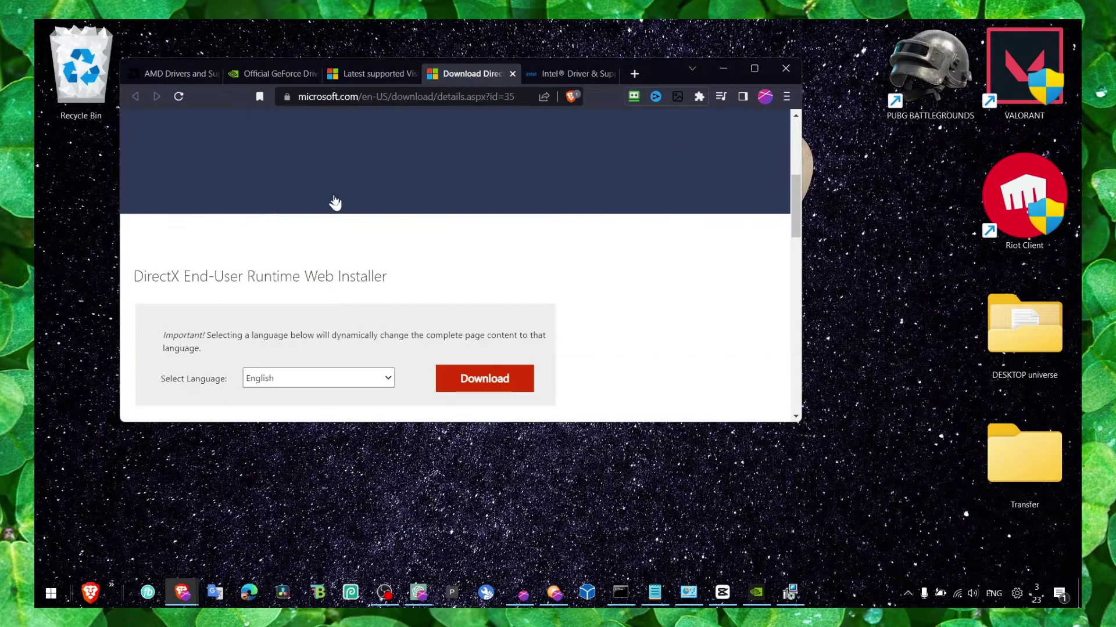
drag(132, 141, 186, 142)
click(256, 145)
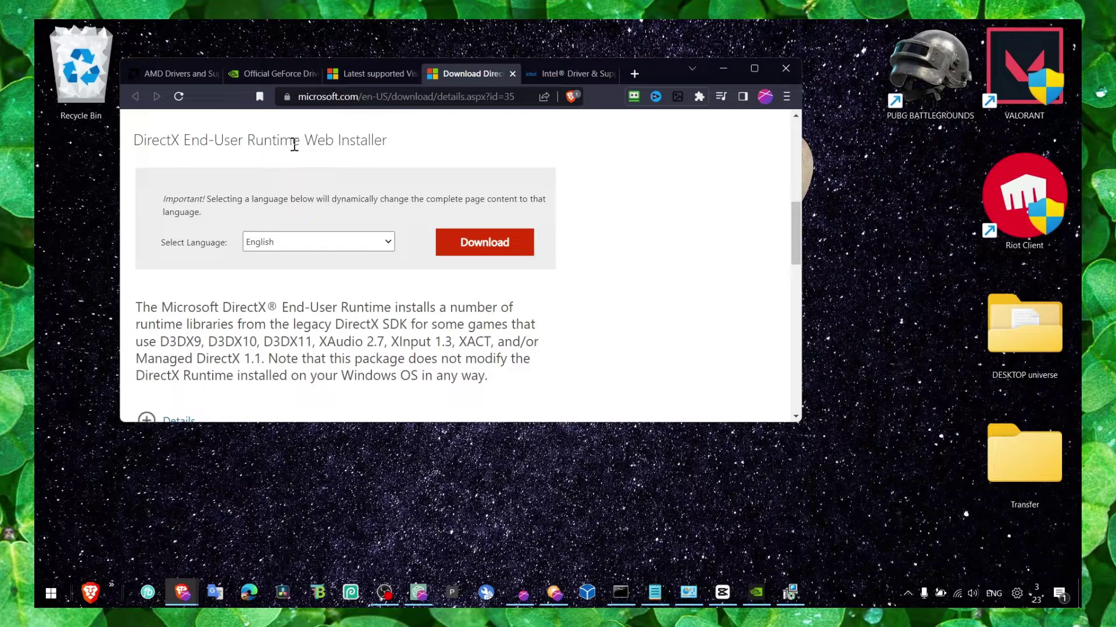
click(484, 244)
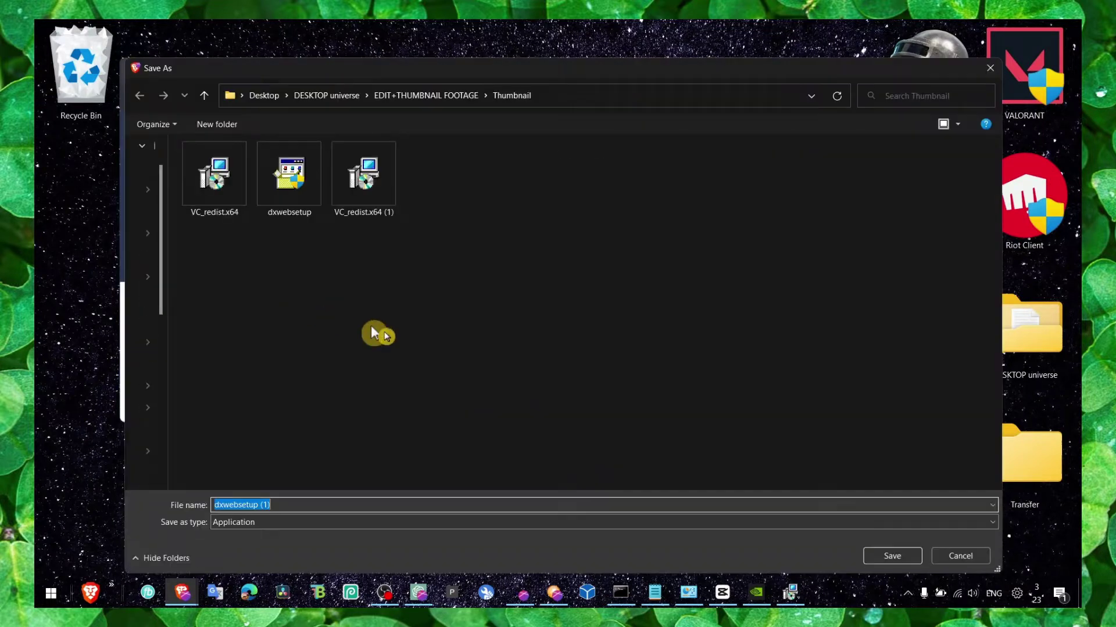
click(889, 555)
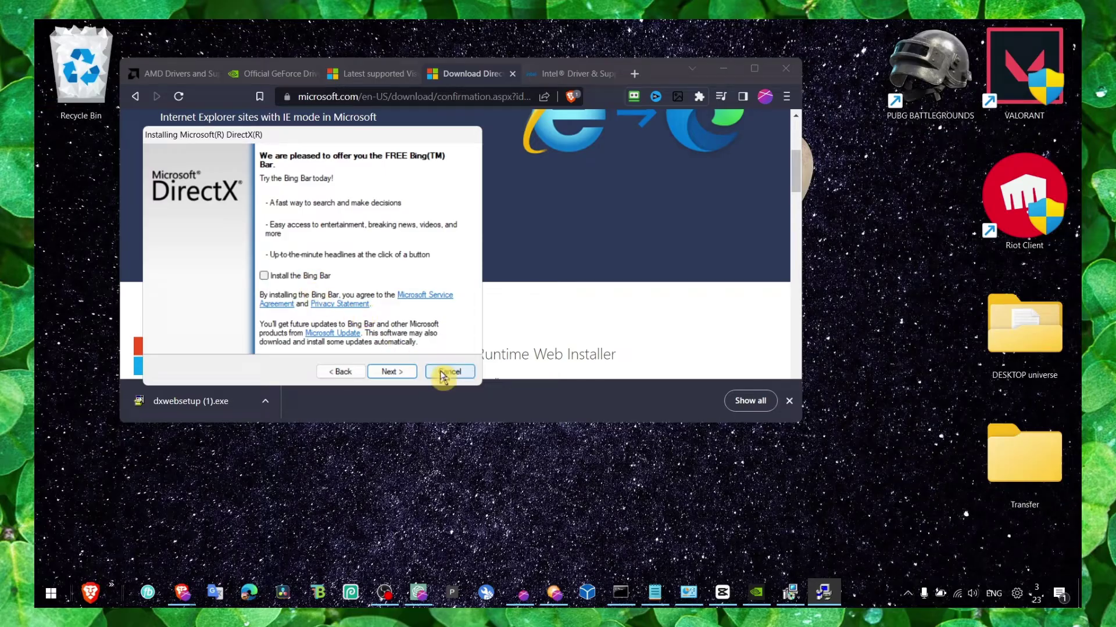
click(443, 373)
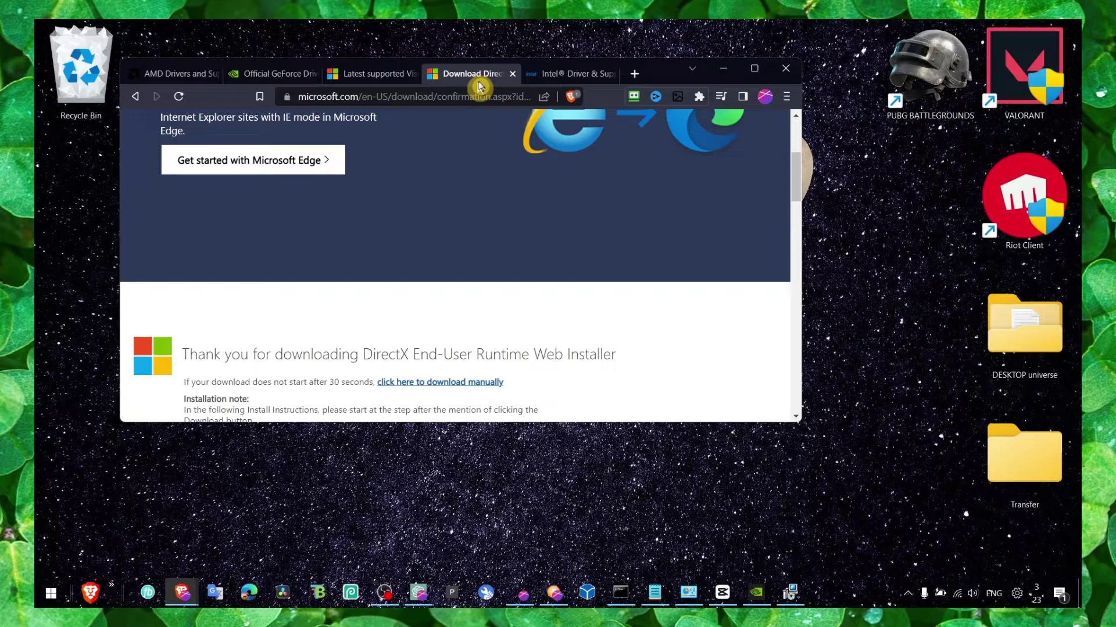
Close the DirectX and Visual C++ download tabs, leaving only the driver tabs
click(513, 76)
click(386, 73)
click(416, 74)
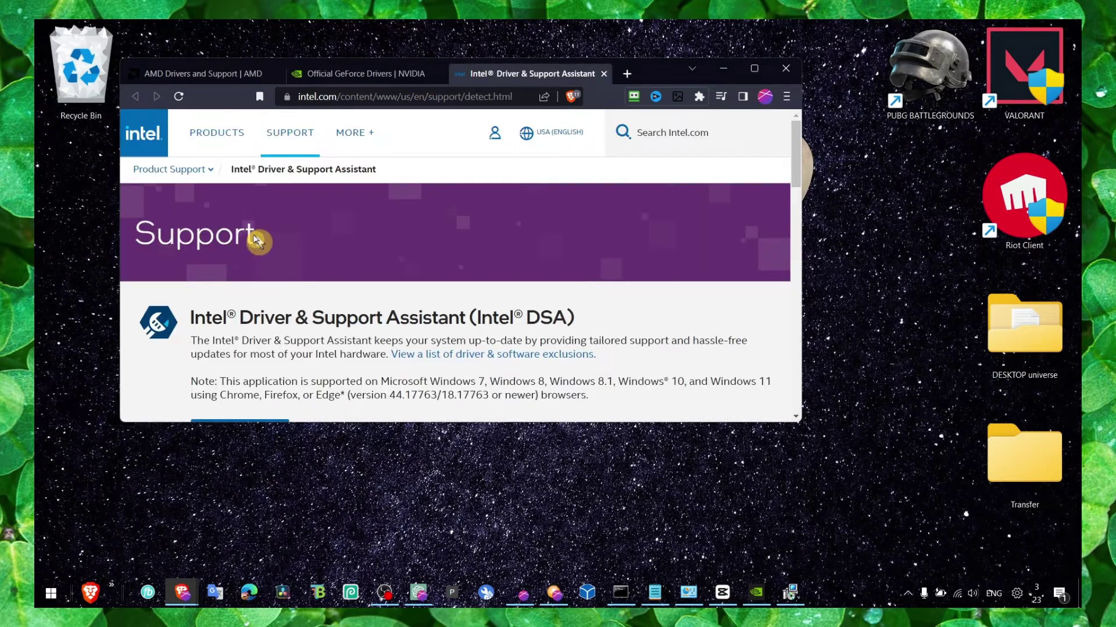
scroll(253, 240, down, 2)
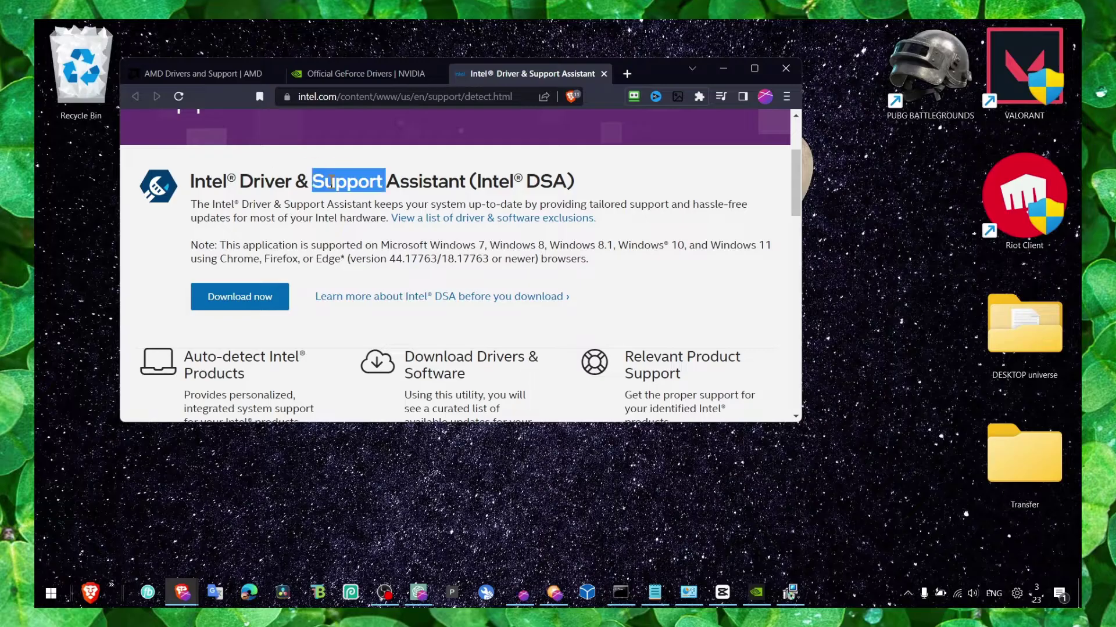
triple_click(337, 170)
Look through the AMD, Intel and NVIDIA driver tabs, maximize Brave, and cancel closing all tabs
click(199, 74)
scroll(299, 251, down, 4)
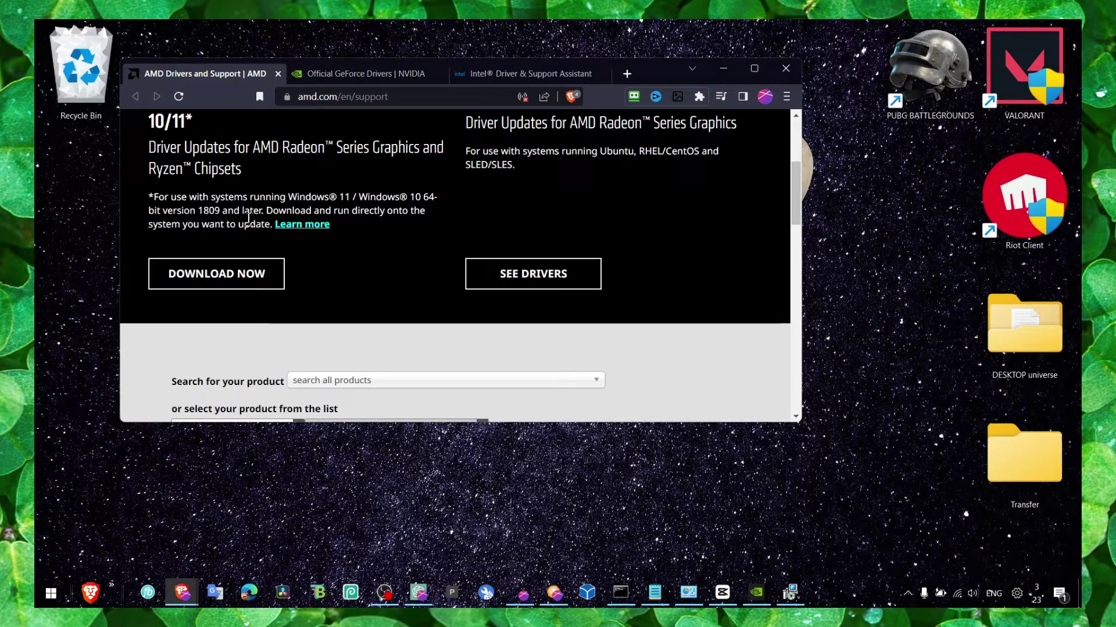
scroll(223, 278, up, 3)
scroll(224, 148, down, 2)
click(488, 75)
click(276, 200)
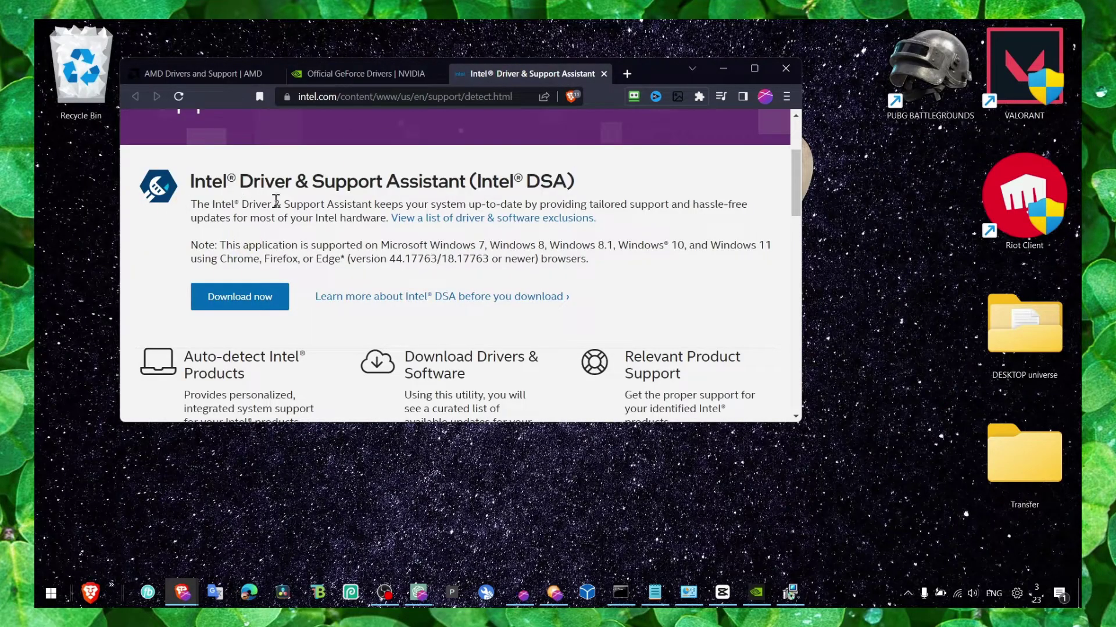
scroll(285, 198, up, 3)
click(363, 74)
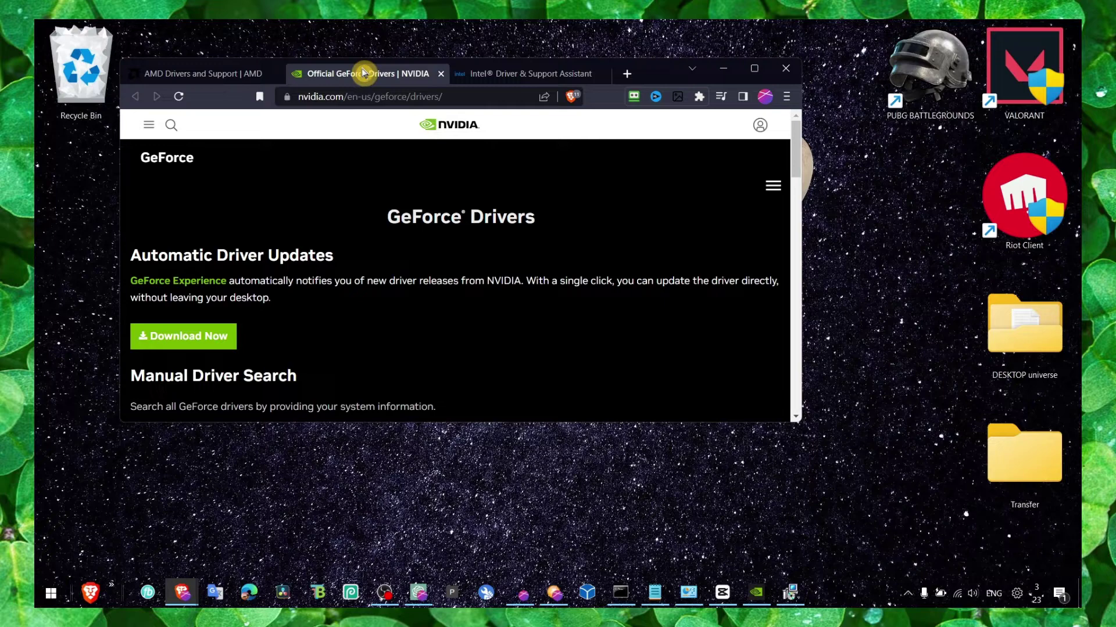
click(755, 68)
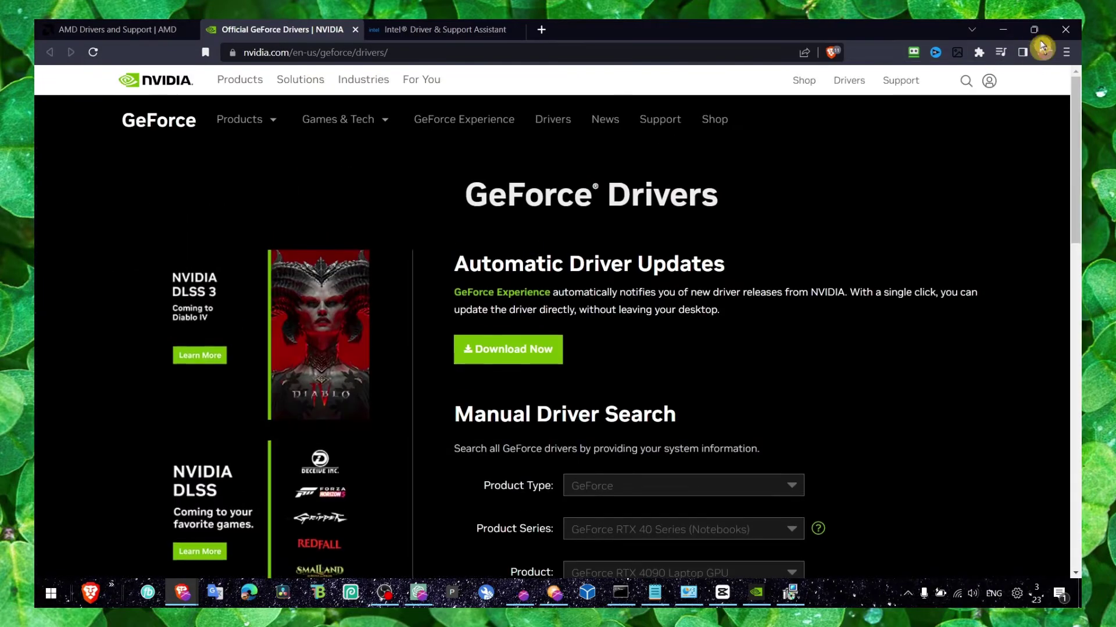
click(1065, 30)
click(653, 177)
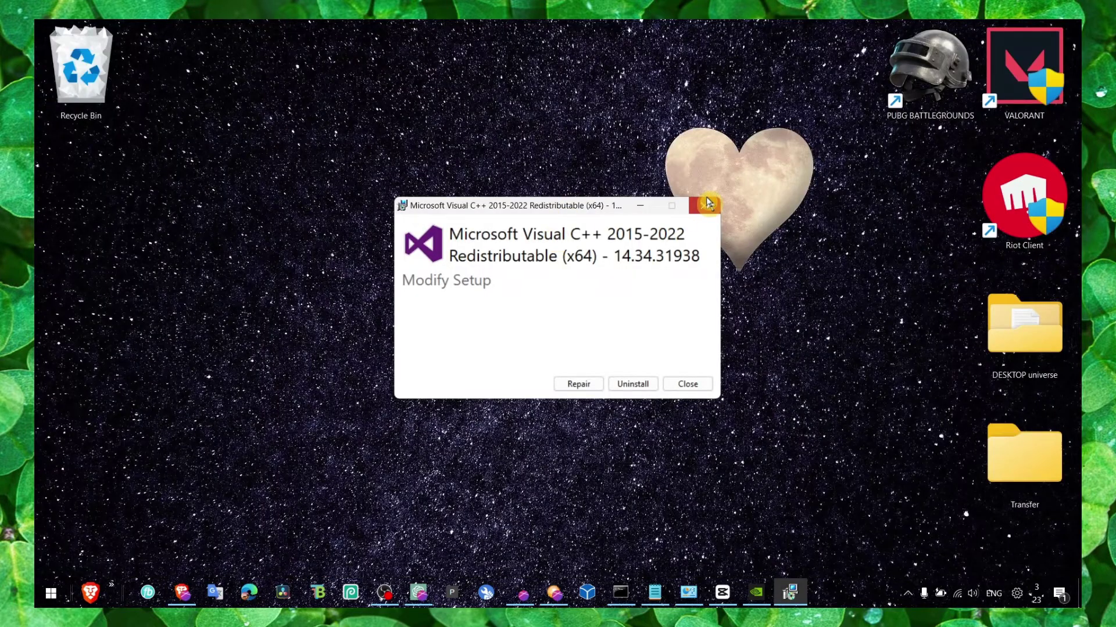
Cancel the Visual C++ setup and launch Command Prompt from a 'com' search
click(705, 204)
click(607, 356)
key(super+s)
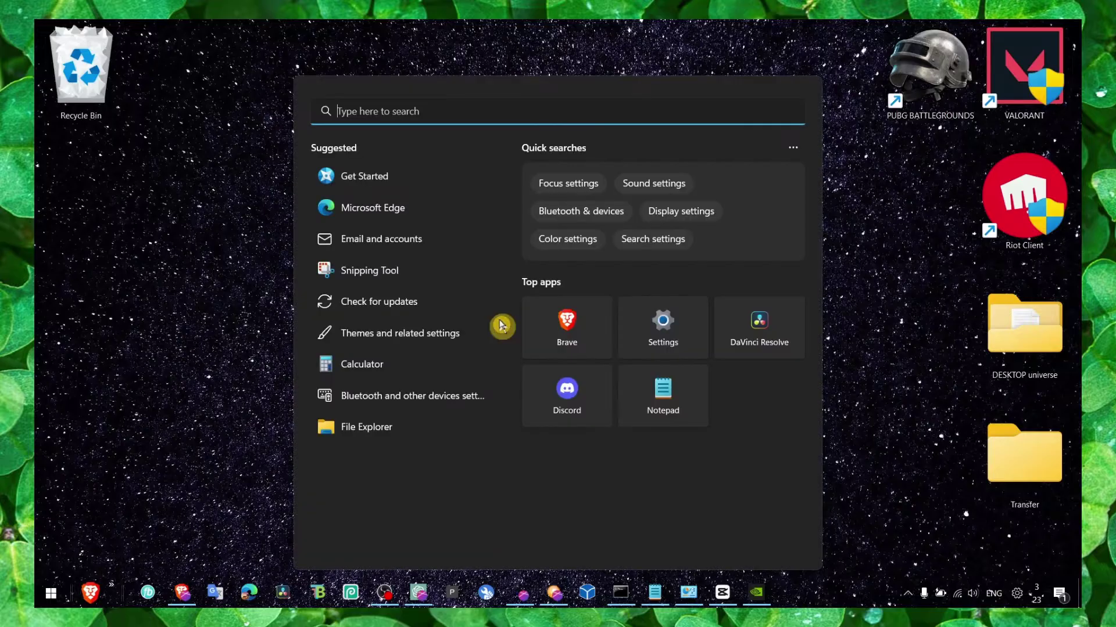
text(com)
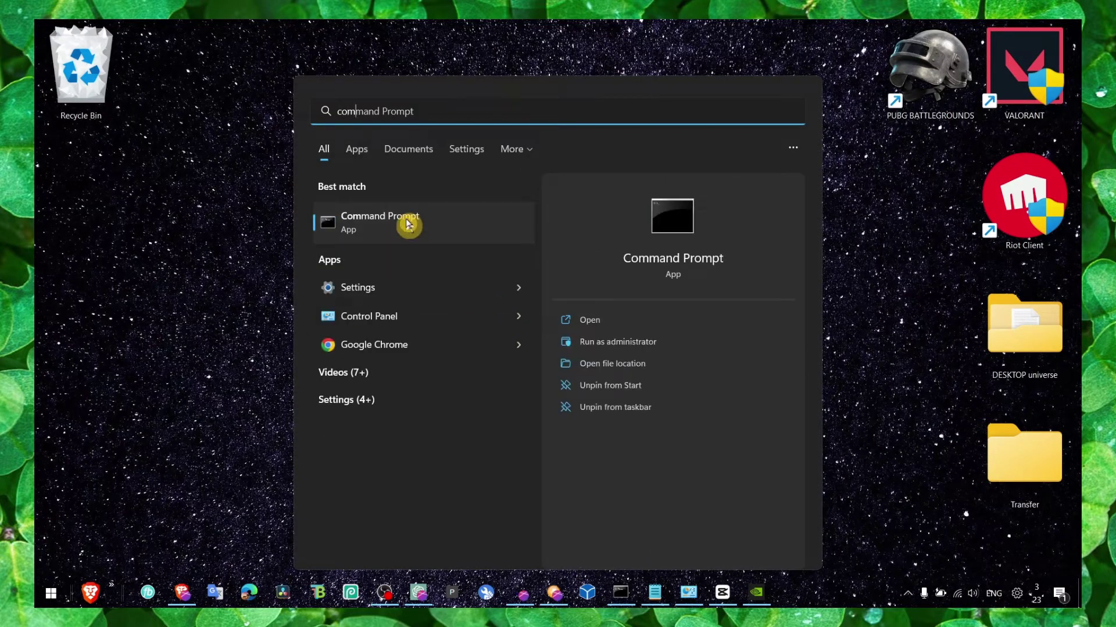
click(408, 224)
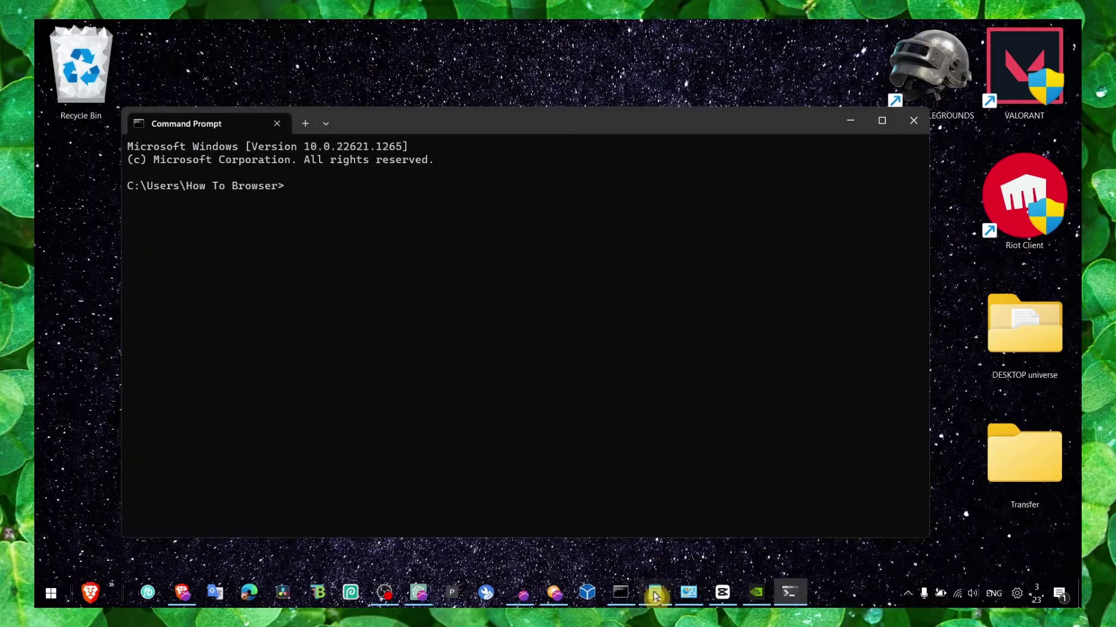
Copy the sfc /scannow line from the Notepad notes
click(850, 120)
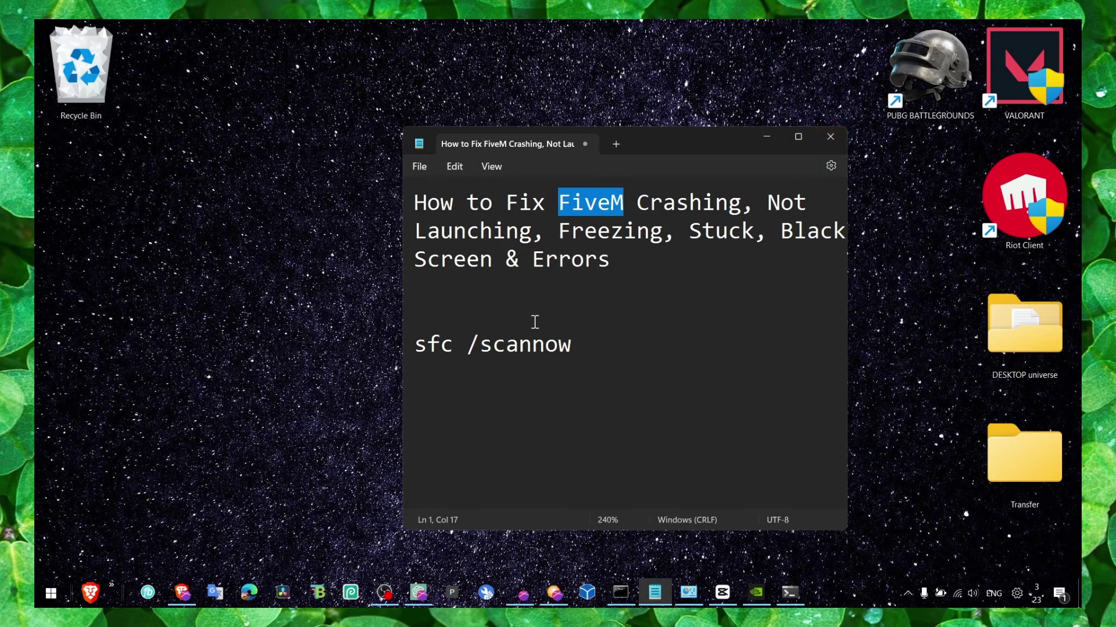
triple_click(485, 334)
right_click(485, 334)
click(505, 129)
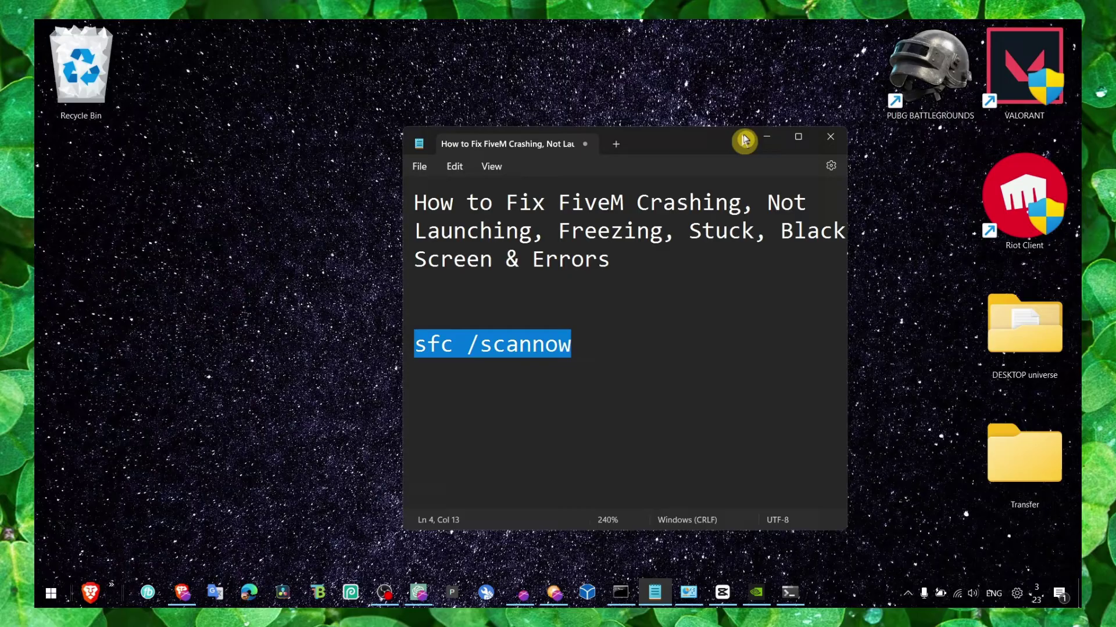
click(766, 137)
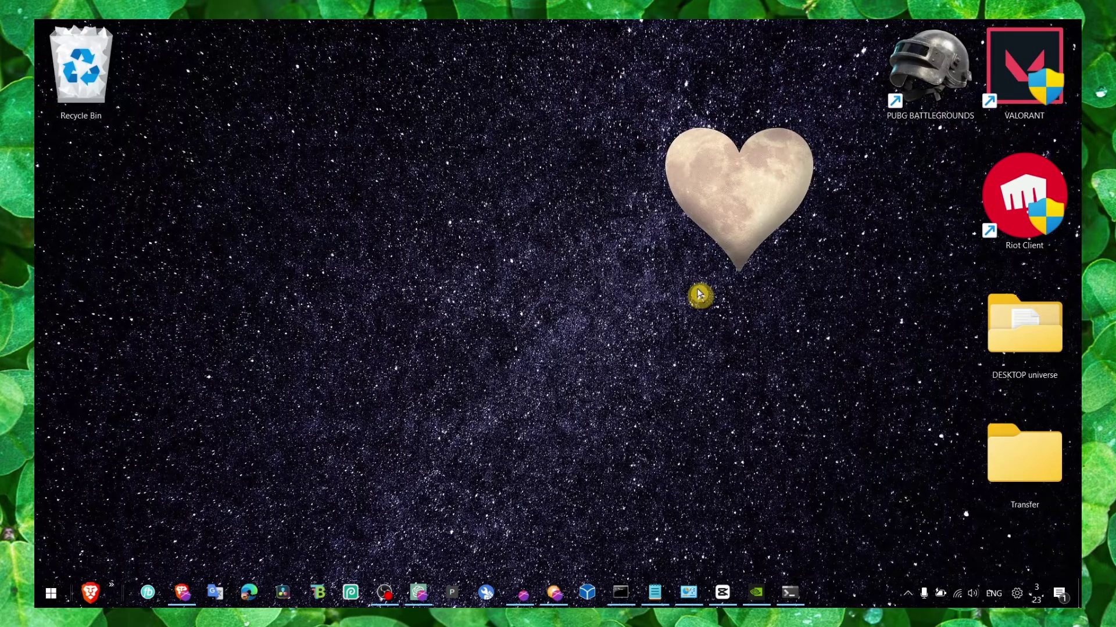
Paste and run sfc /scannow in Command Prompt, which refuses without administrator rights
click(789, 592)
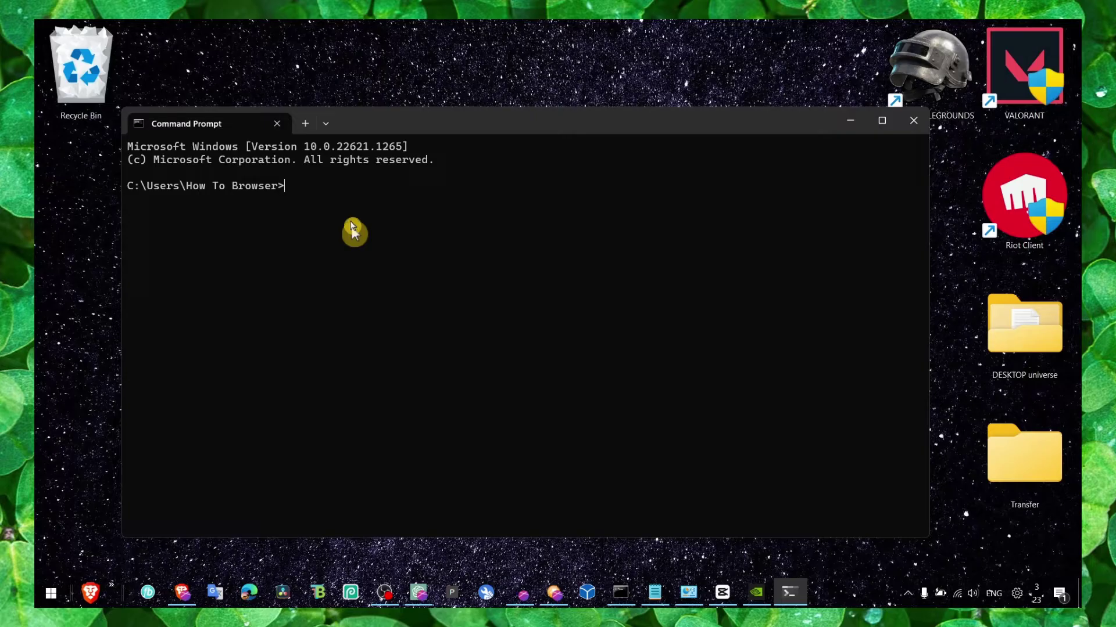
key(ctrl+v)
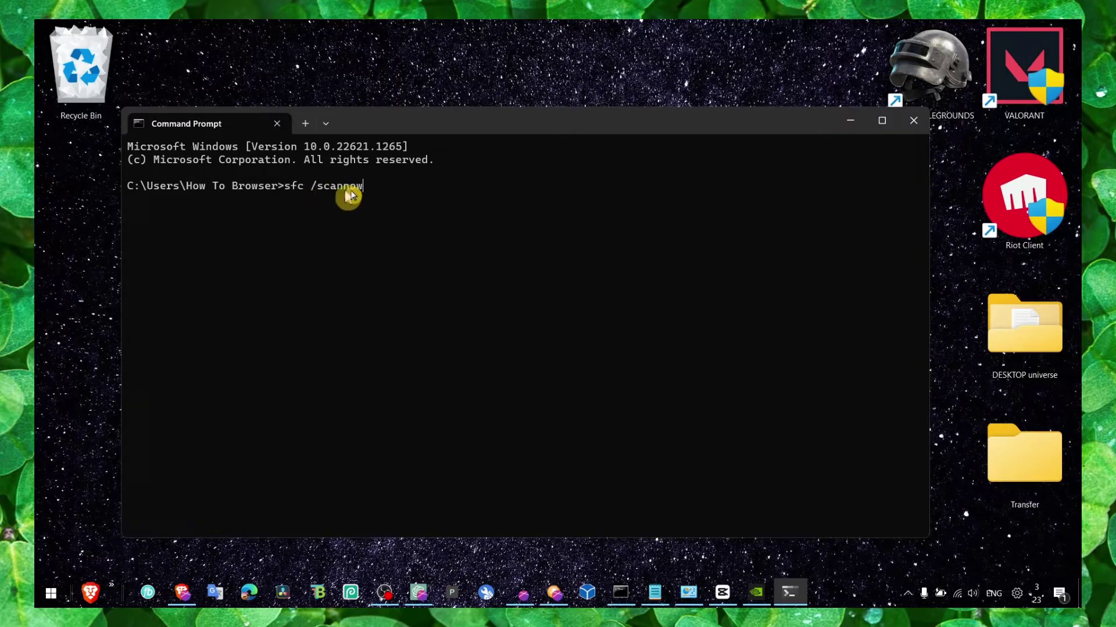
key(Return)
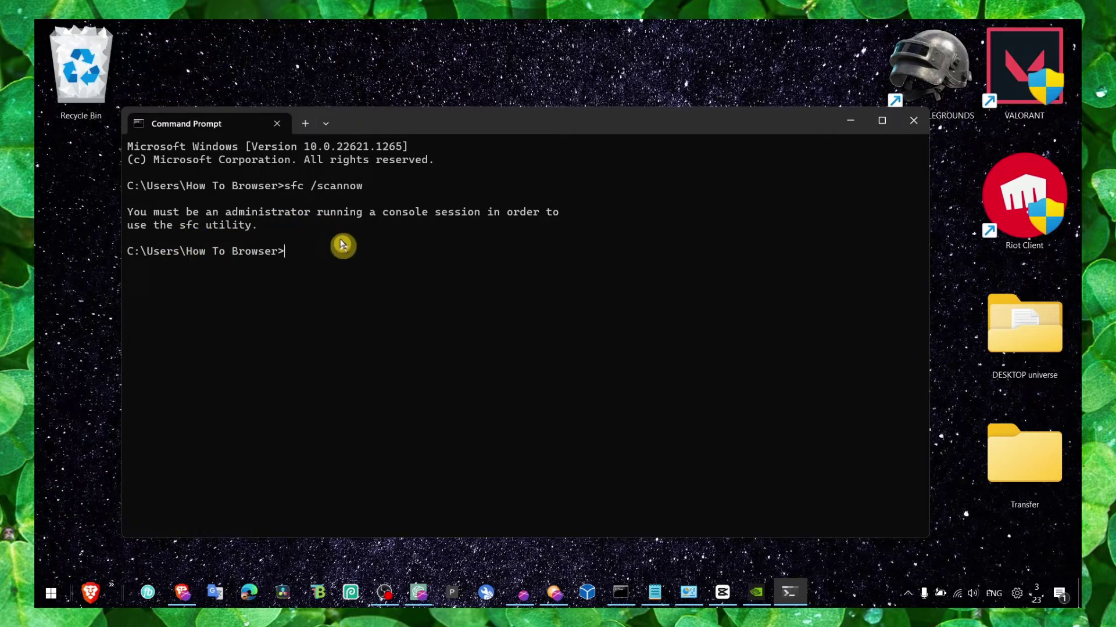
triple_click(340, 194)
right_click(341, 199)
click(850, 120)
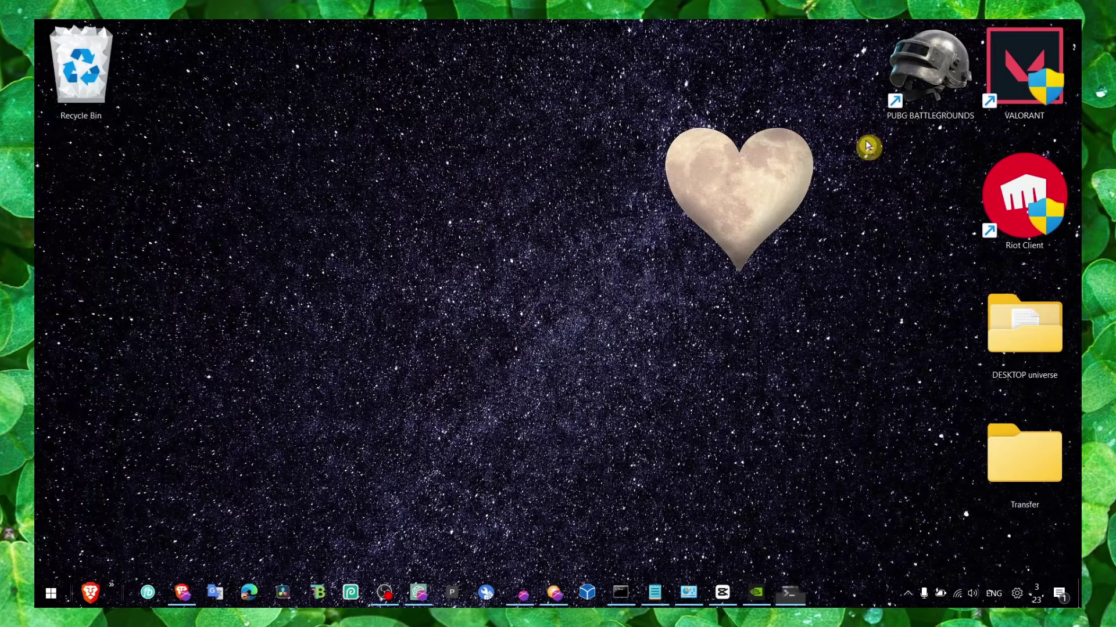
Run Command Prompt as administrator from a 'cmd' search to start sfc /scannow, then close it
key(super+s)
text(cmd)
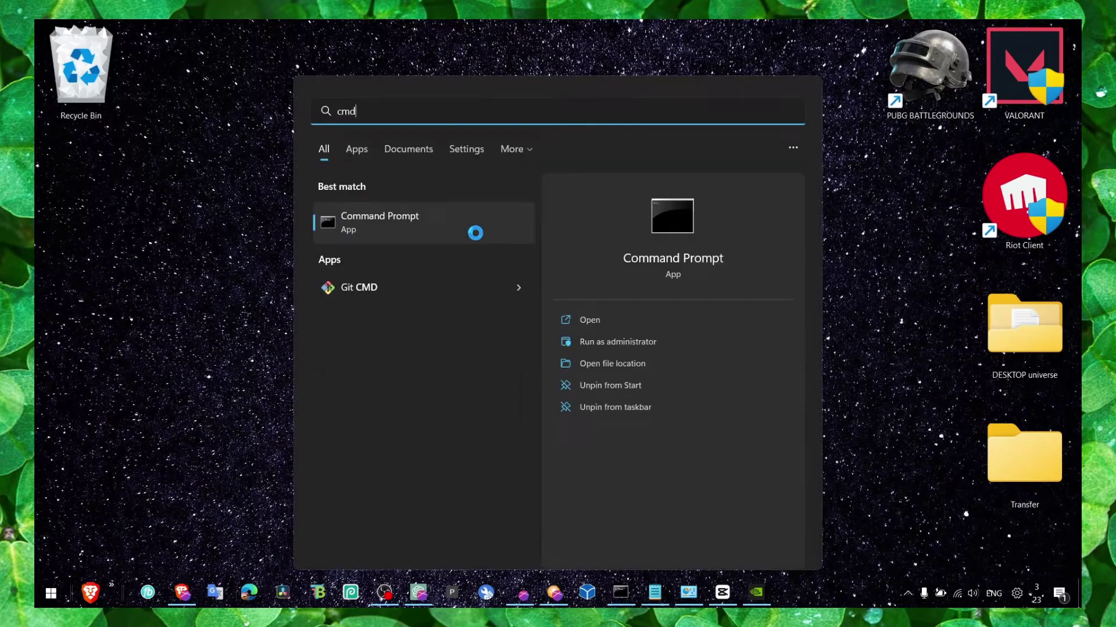
right_click(475, 233)
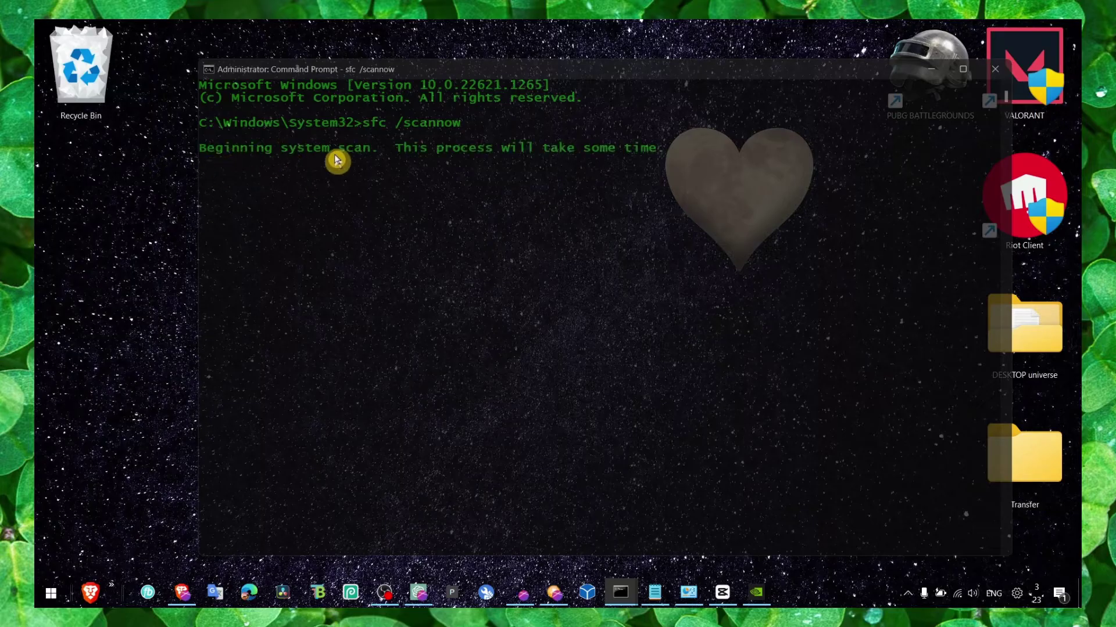
click(994, 69)
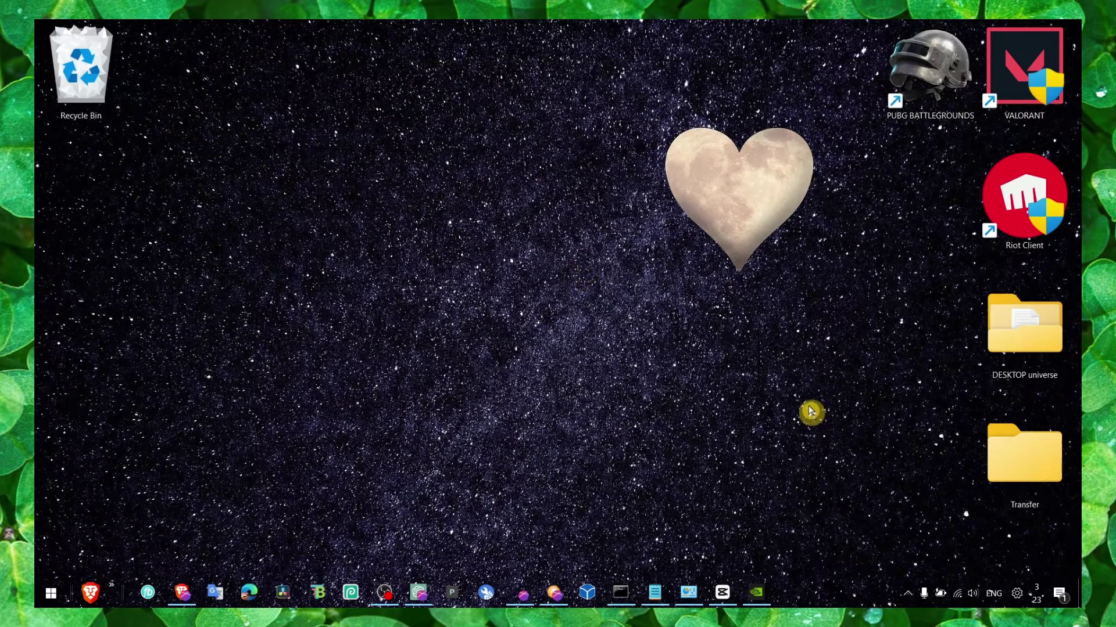
click(901, 599)
click(769, 486)
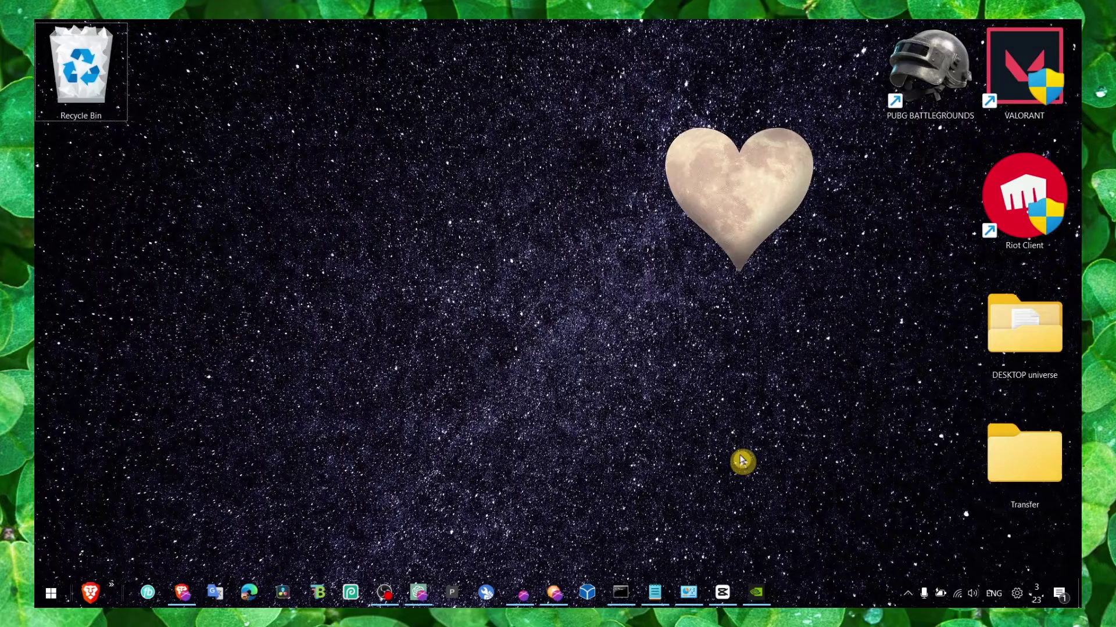
key(super+s)
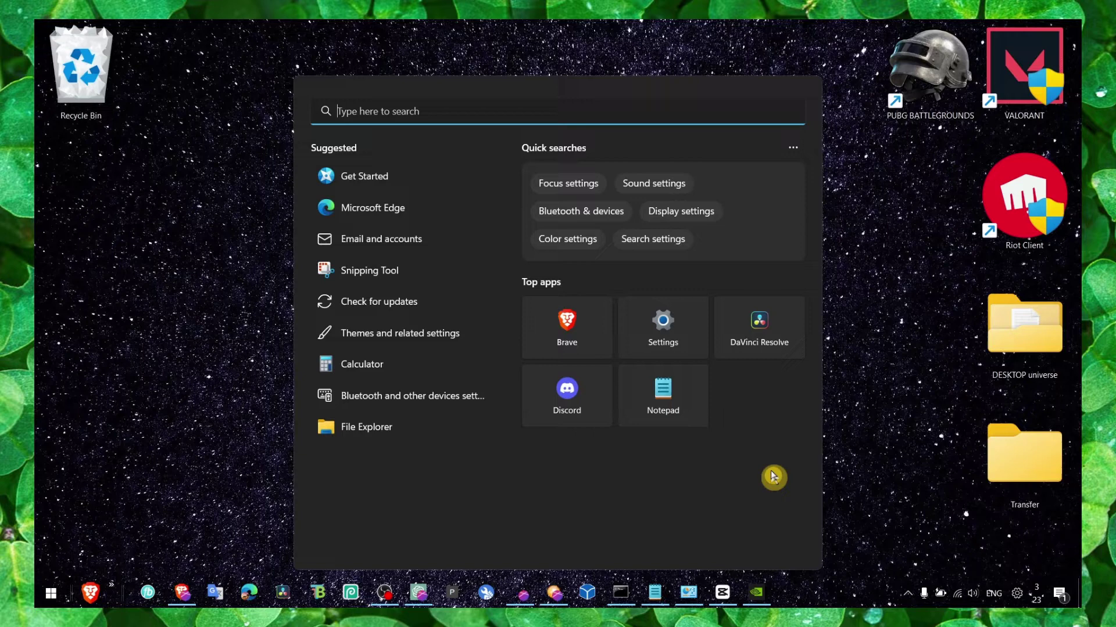
Remove the 848 MB of temporary files in Storage settings, excluding Downloads, then show the desktop
click(241, 336)
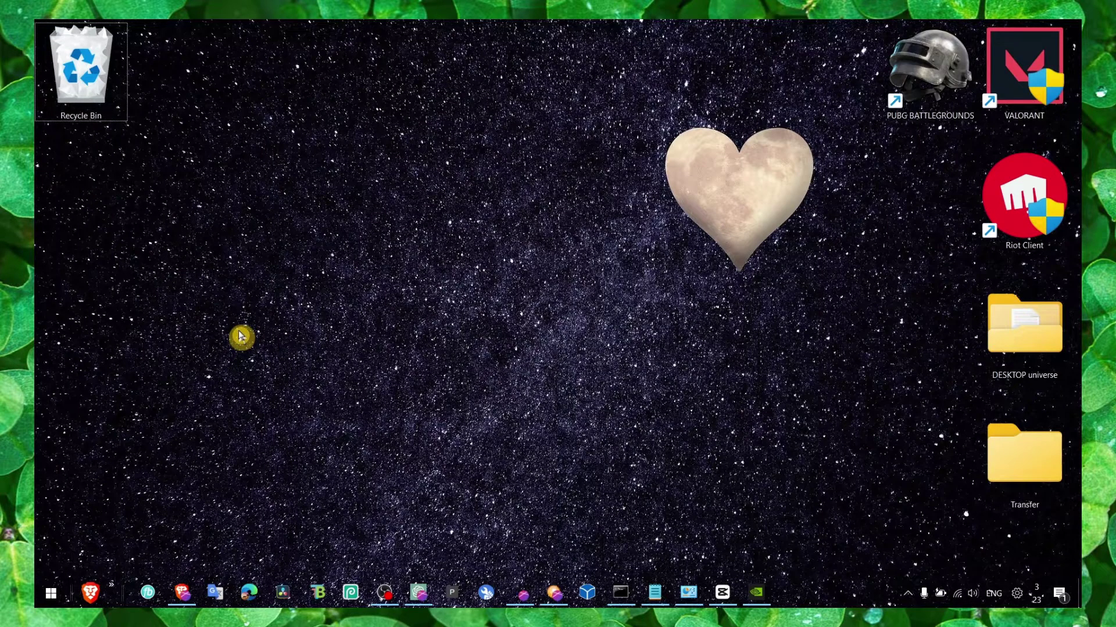
key(super+i)
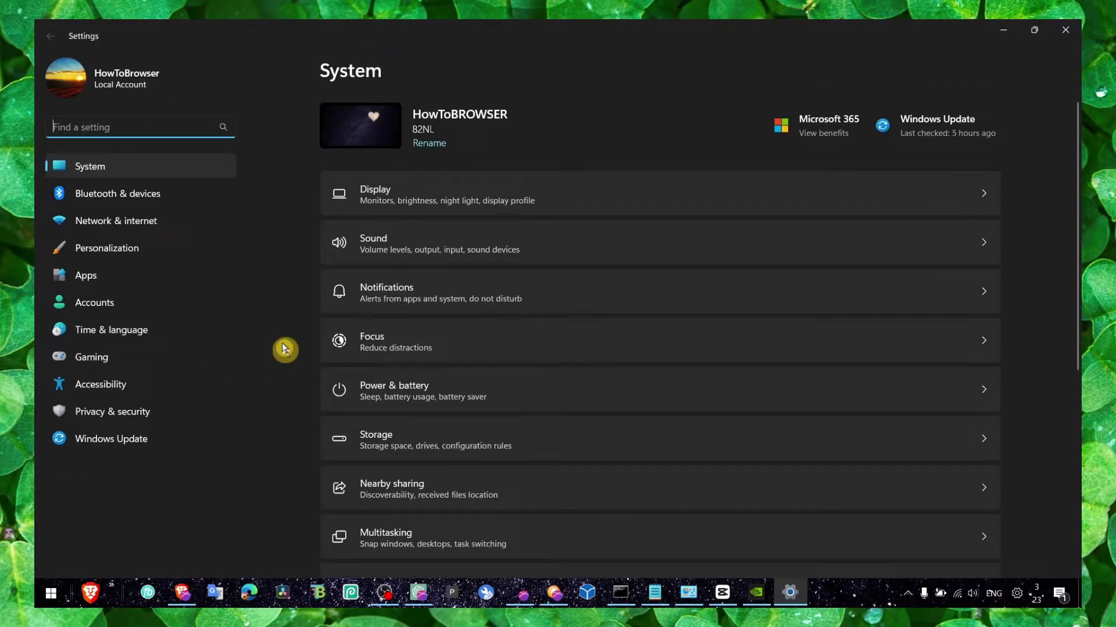
click(385, 445)
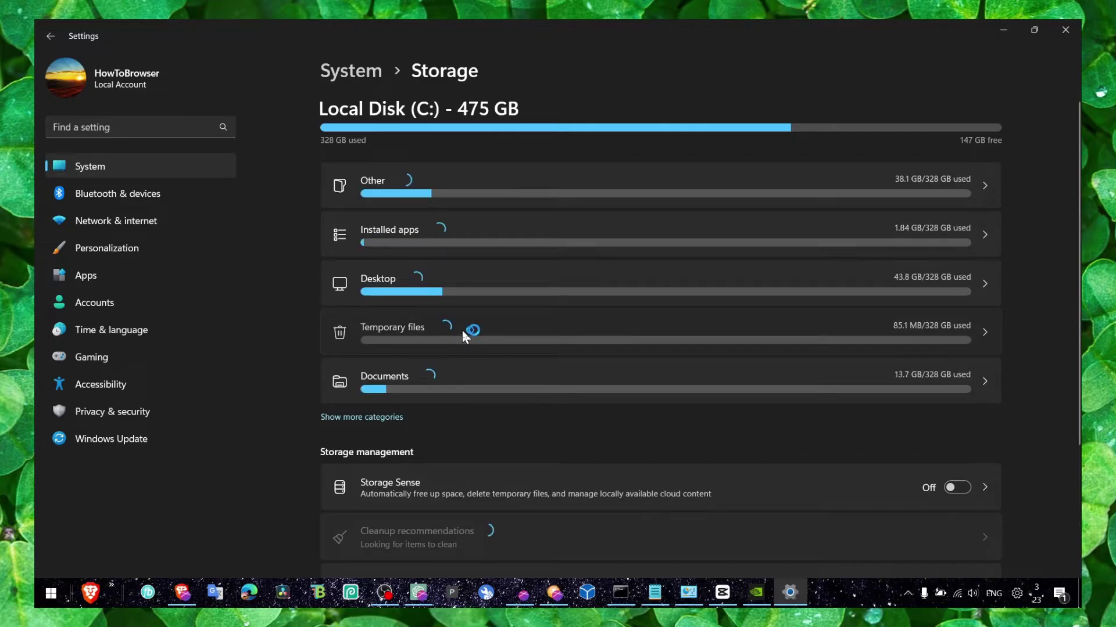
click(462, 332)
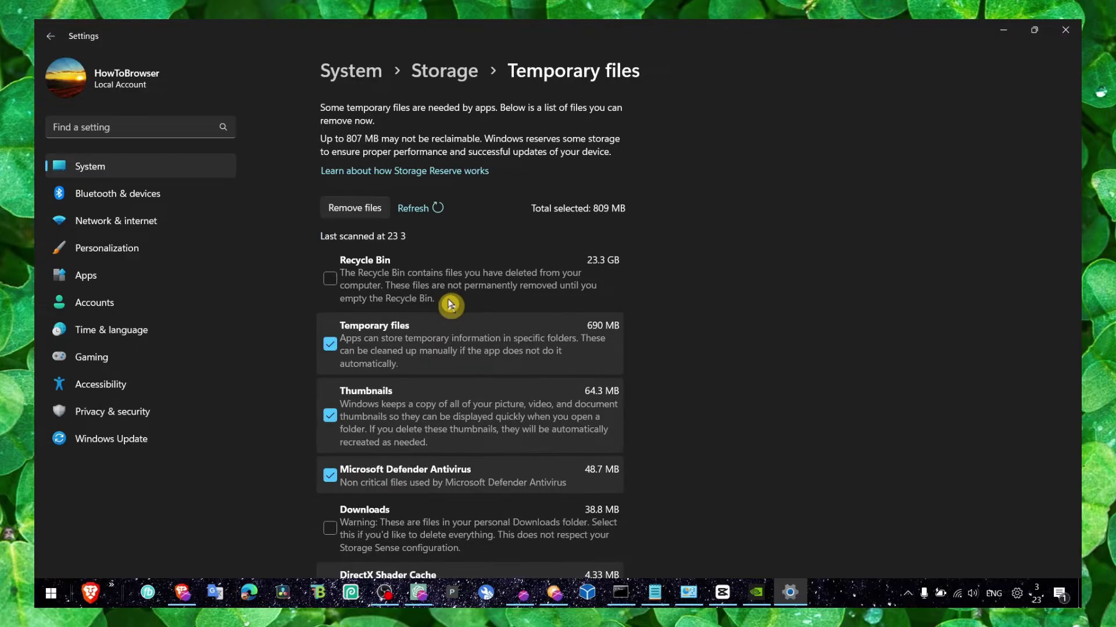
scroll(325, 288, down, 2)
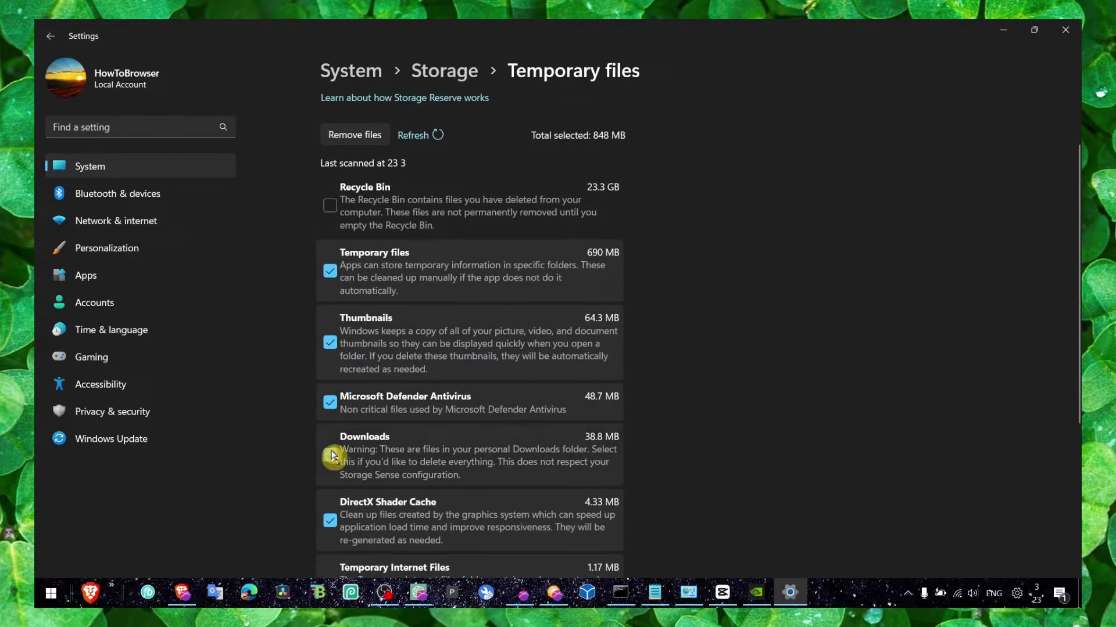
click(330, 456)
click(358, 142)
click(534, 343)
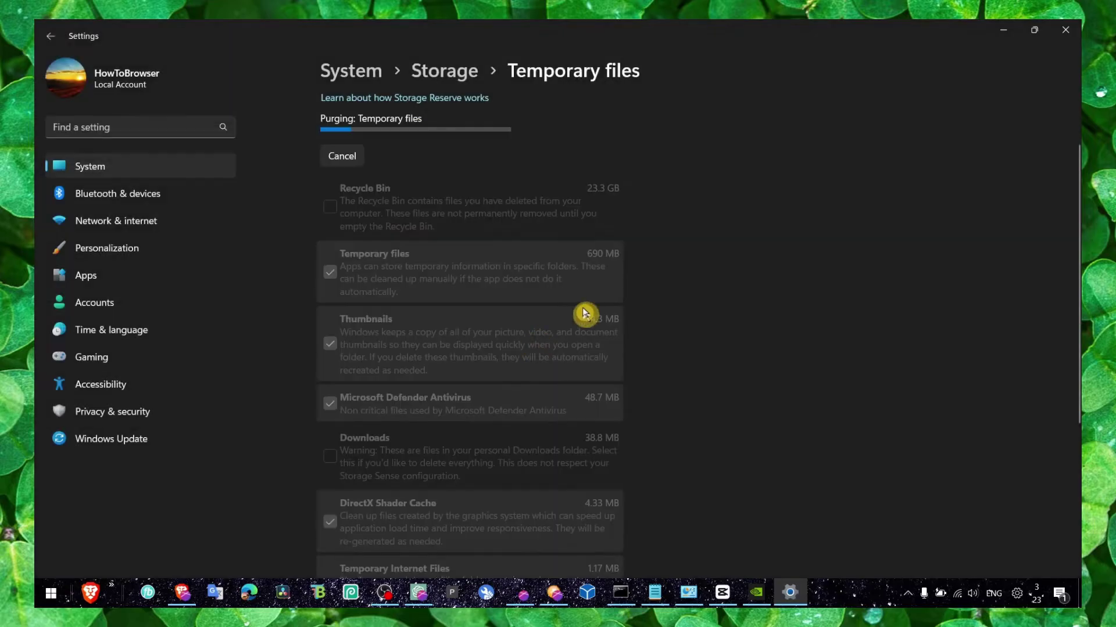
key(super+d)
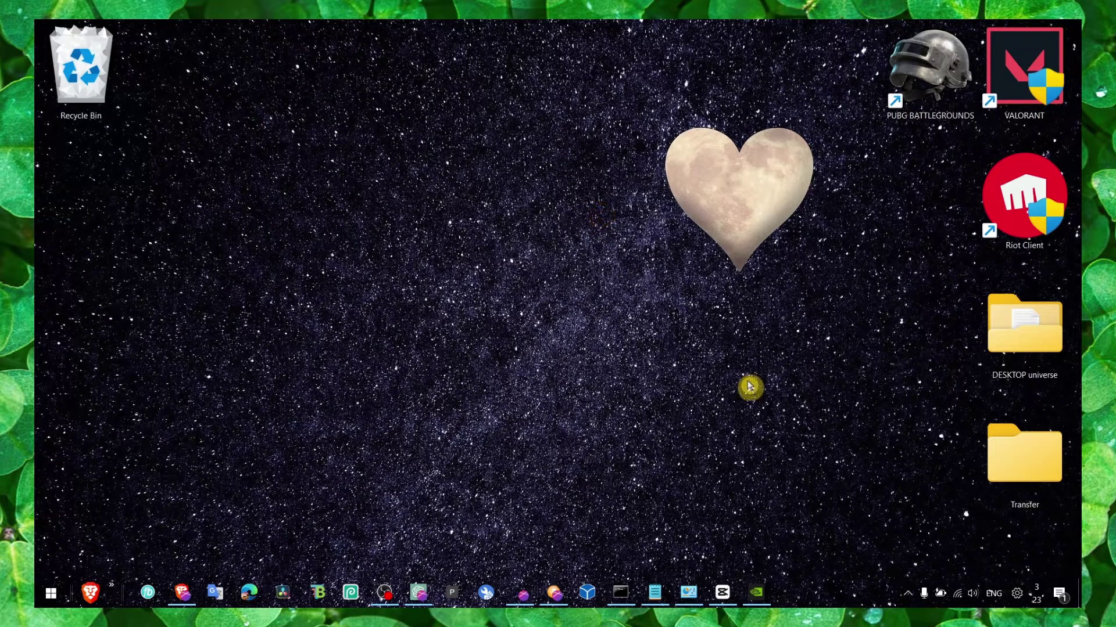
right_click(815, 578)
click(822, 494)
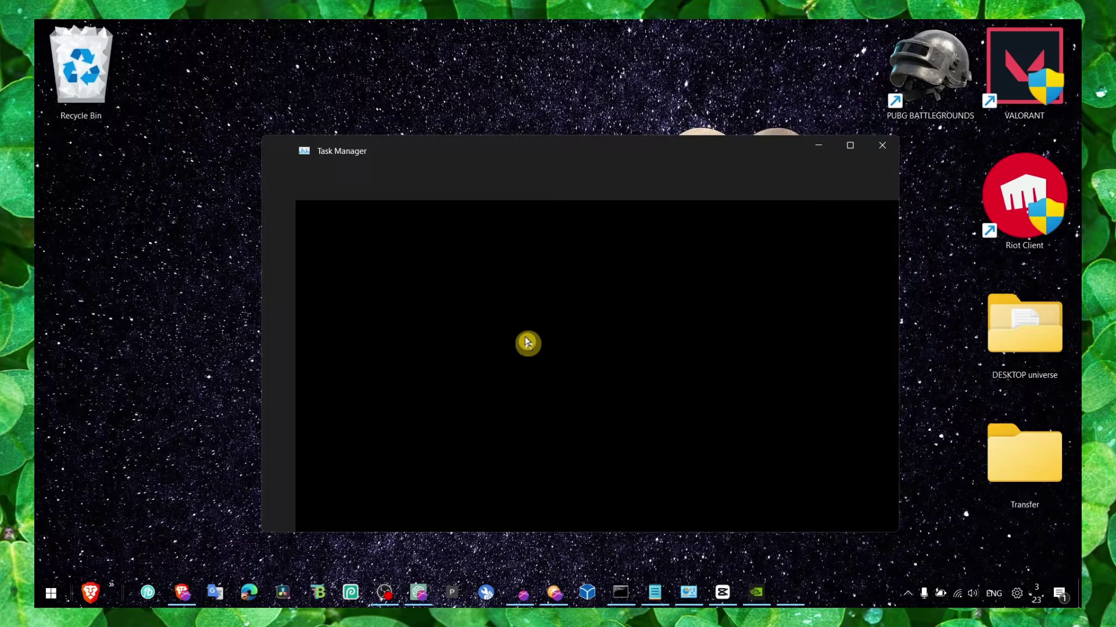
click(278, 216)
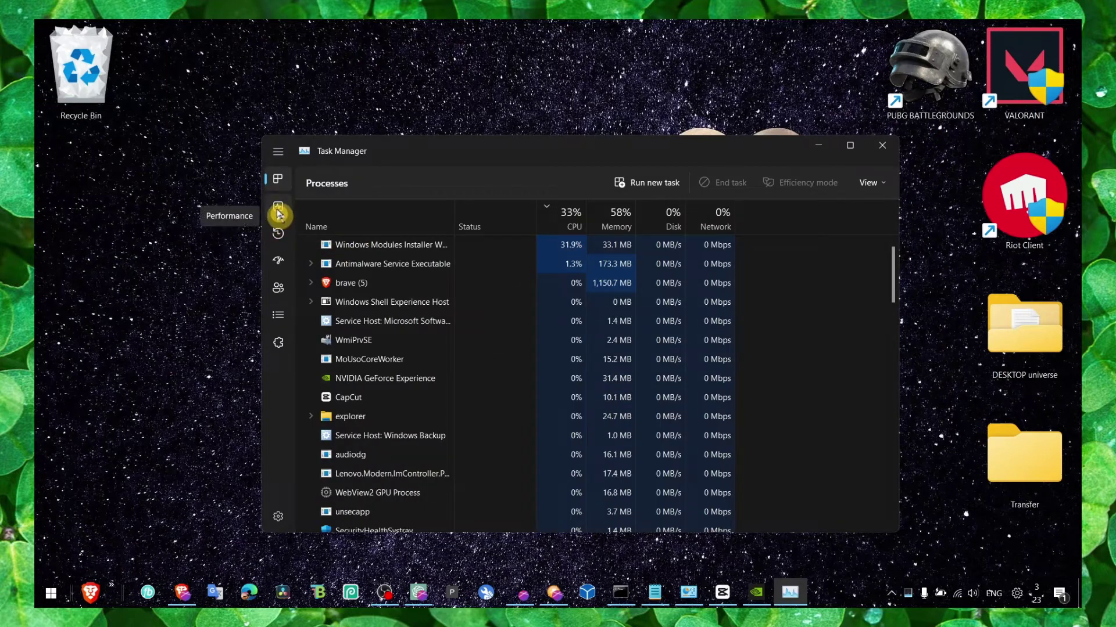
click(282, 317)
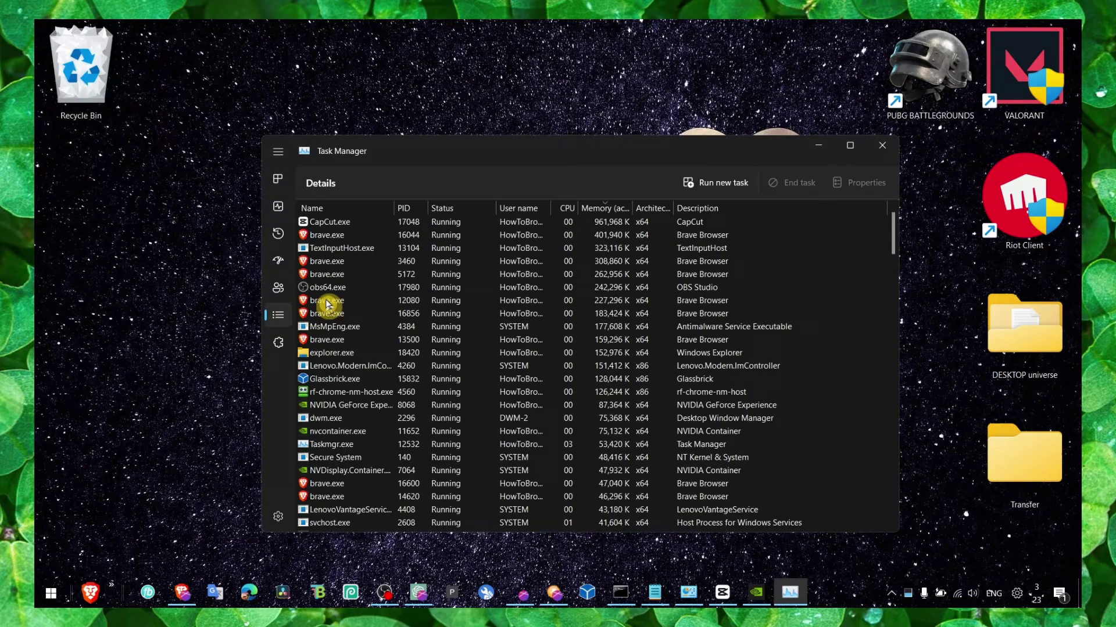
click(345, 235)
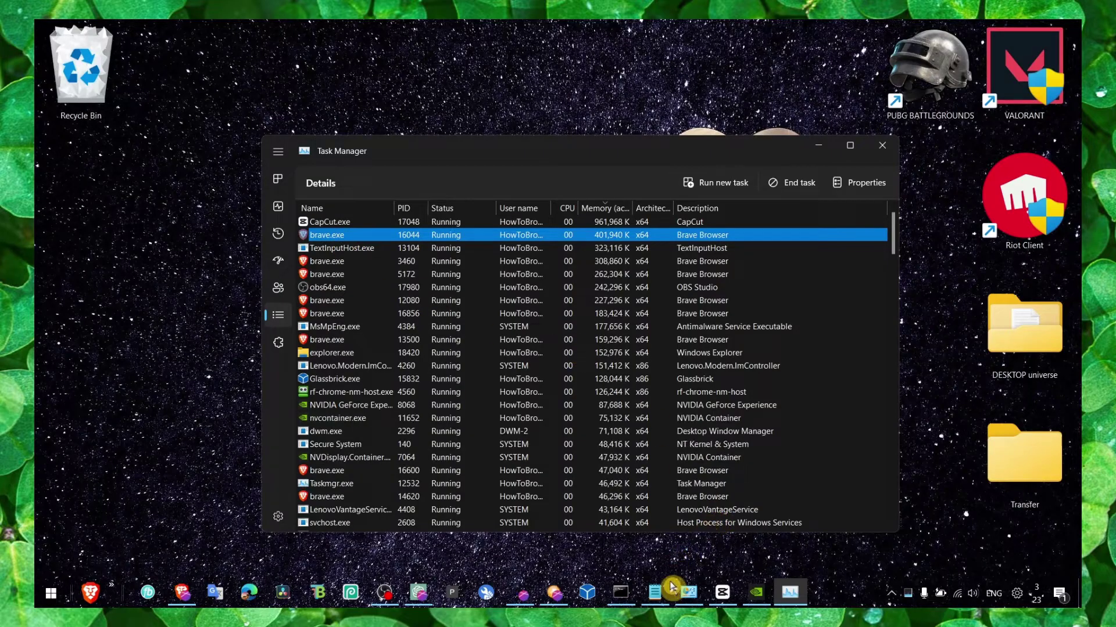
click(664, 591)
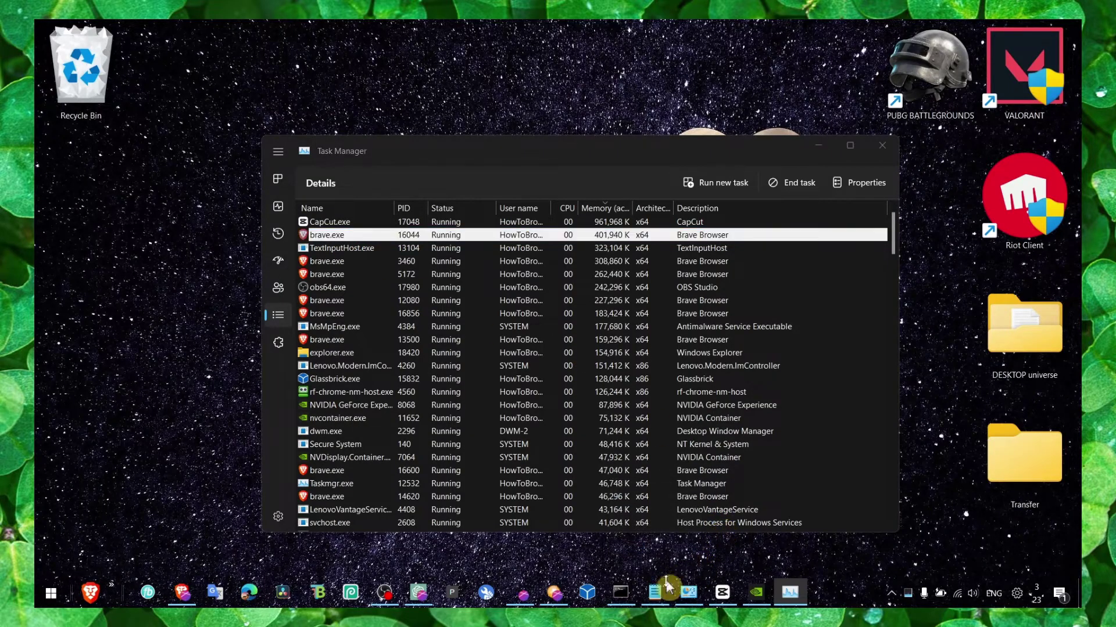
click(649, 570)
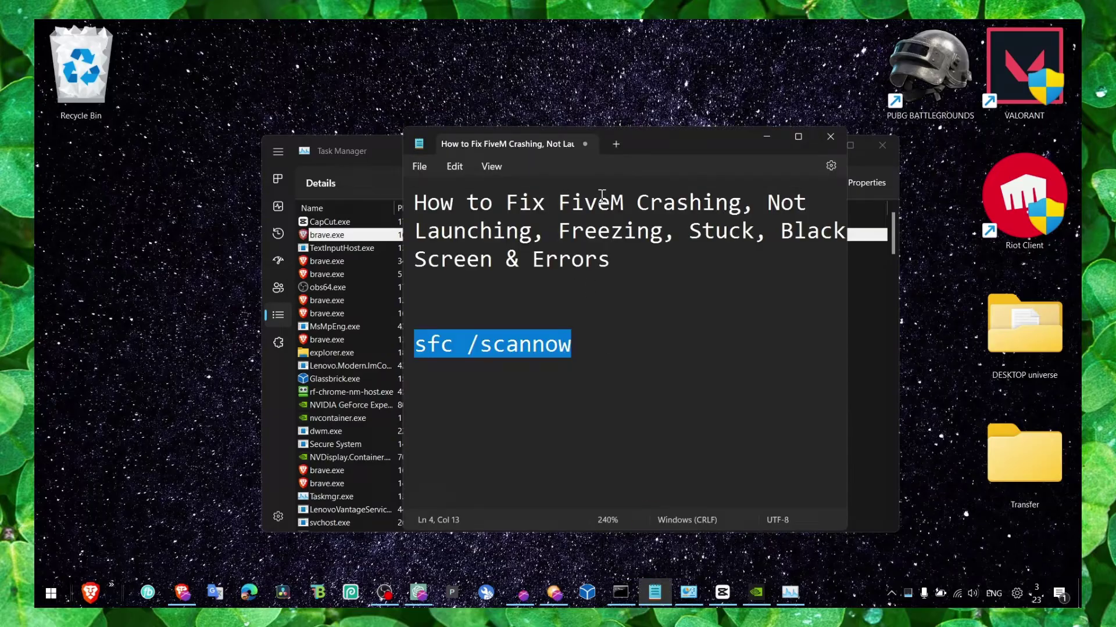
click(766, 137)
right_click(332, 241)
mouse_move(287, 315)
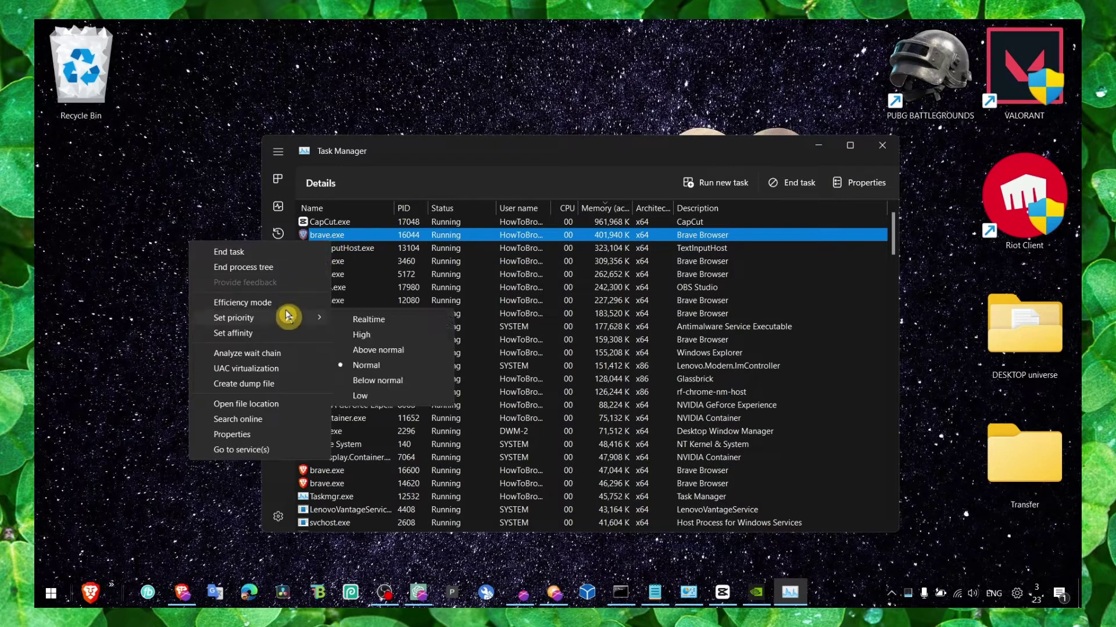
click(882, 146)
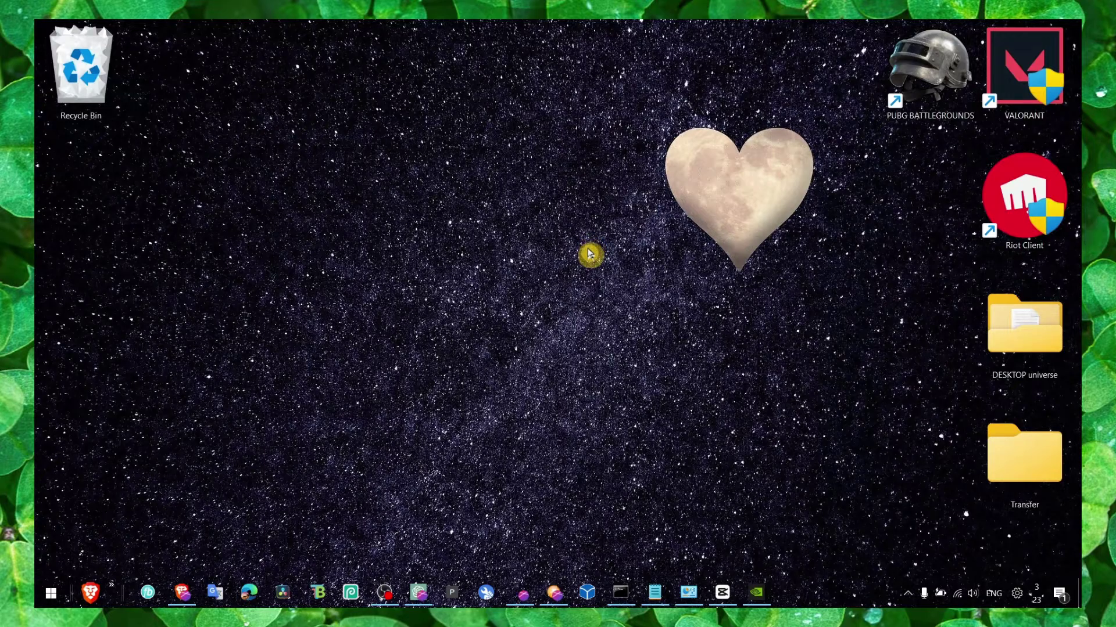
Check the default graphics settings, leaving GPU scheduling and windowed-game optimizations on
key(super+s)
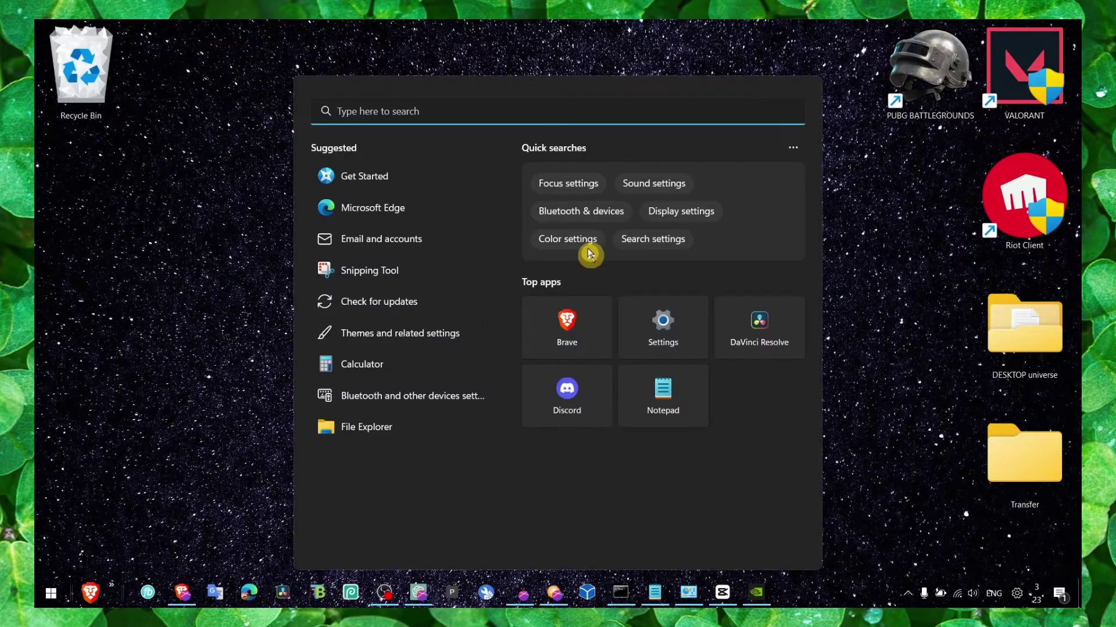
text(graphics settings)
click(590, 254)
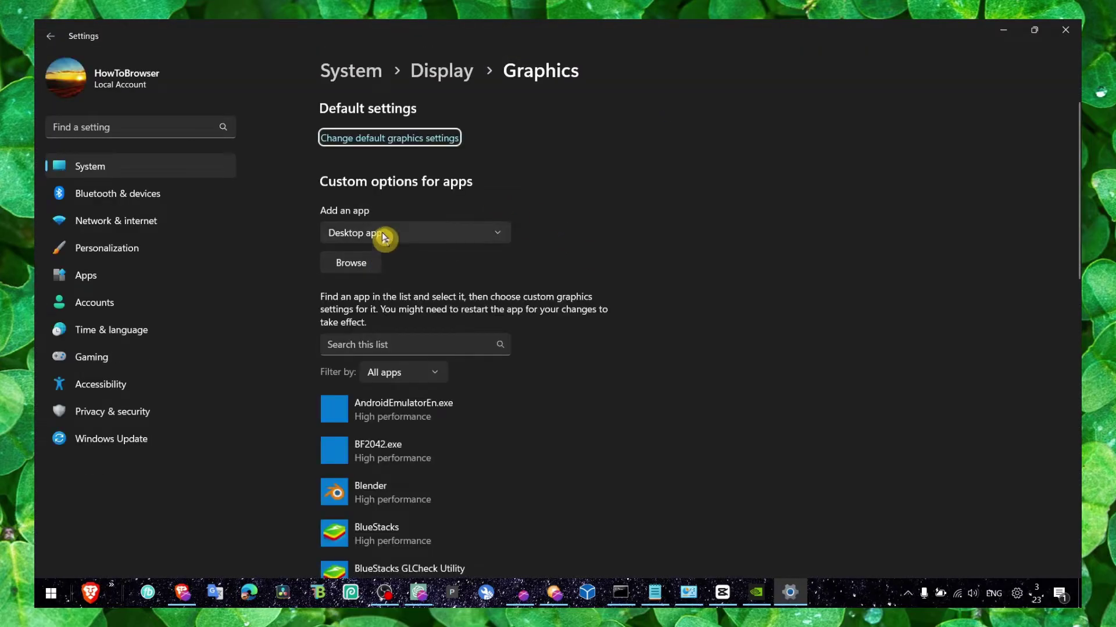
click(369, 139)
click(334, 173)
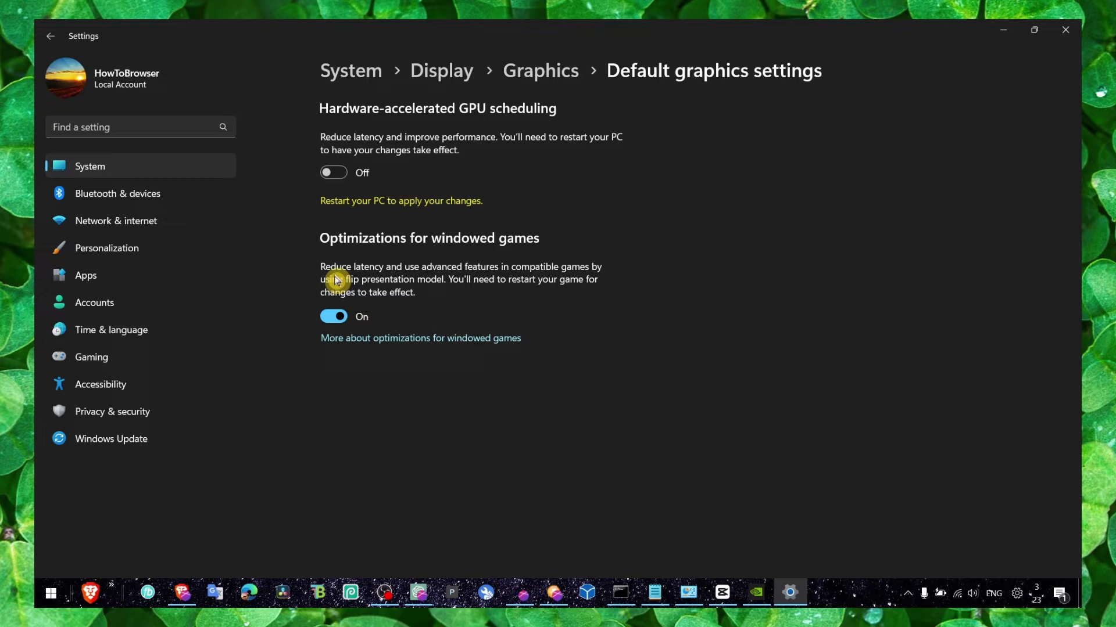
click(334, 316)
click(333, 316)
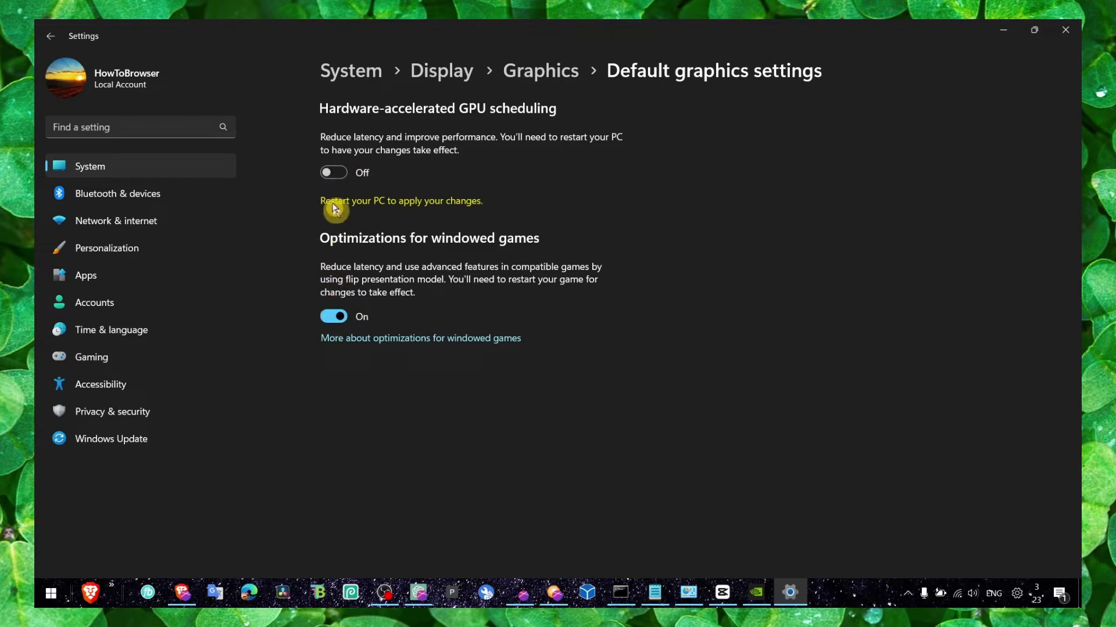
click(333, 172)
click(531, 72)
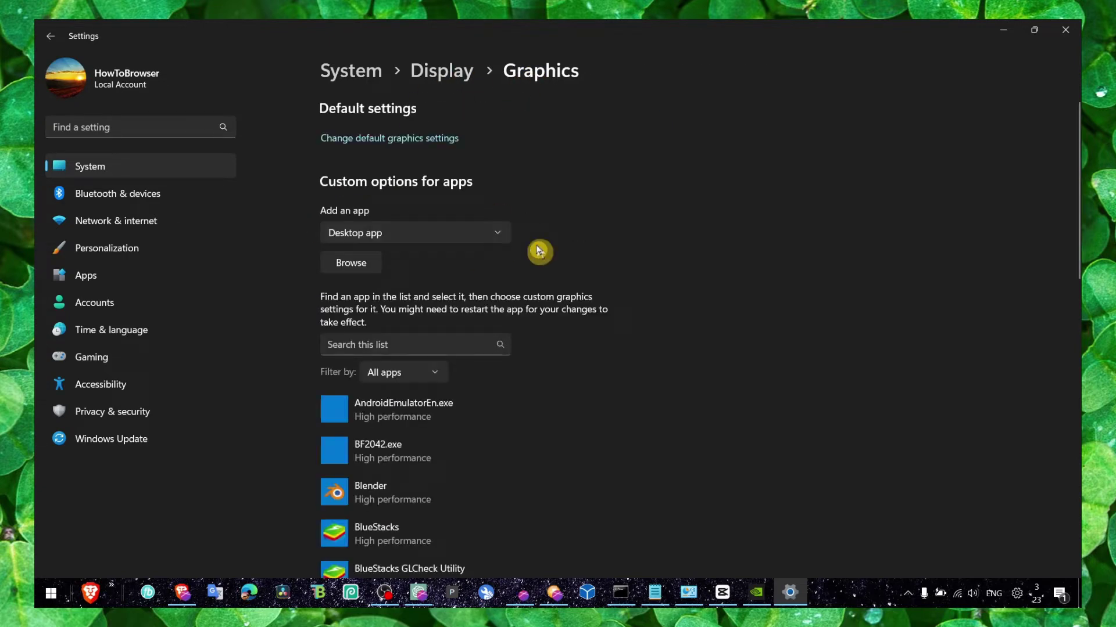
Set Blender's graphics preference to High performance (RTX 3050) and save it
scroll(424, 376, down, 3)
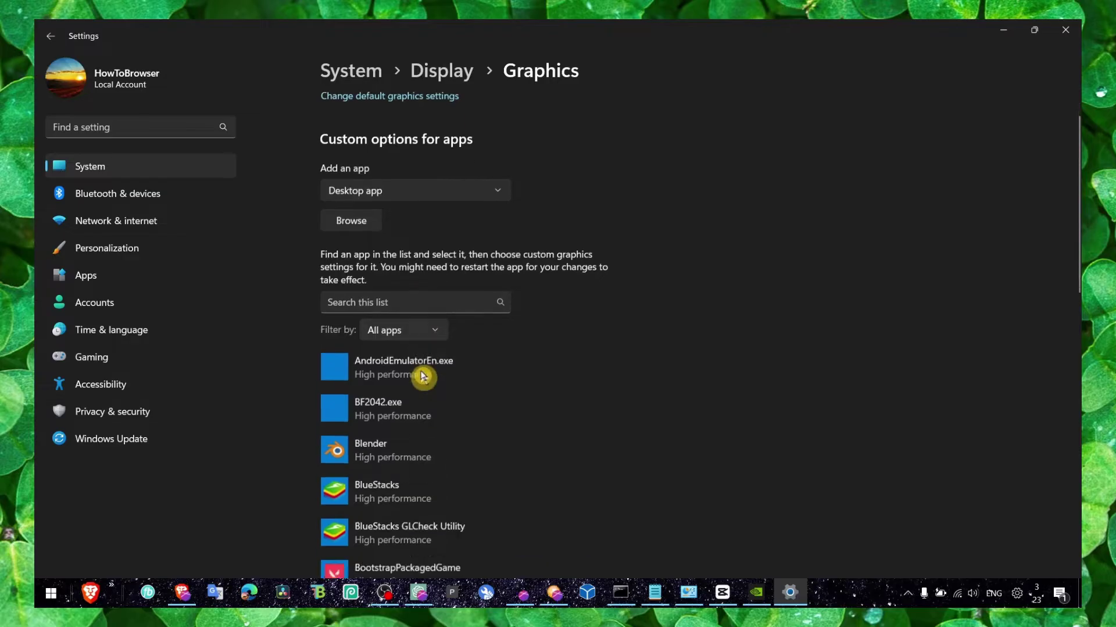
click(413, 354)
scroll(441, 395, down, 2)
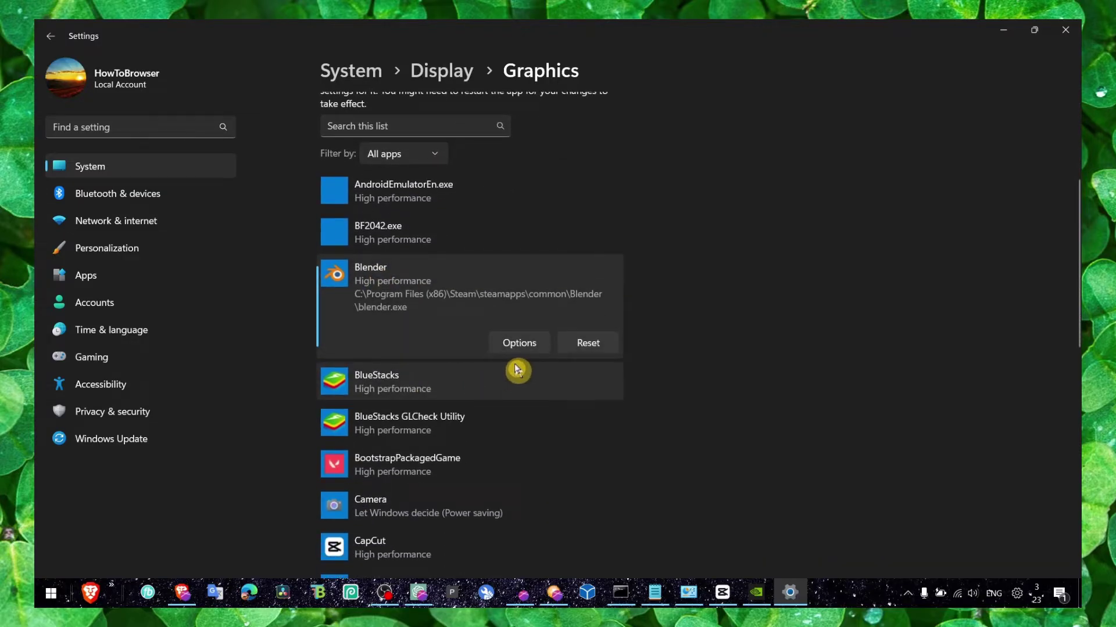
scroll(348, 261, up, 3)
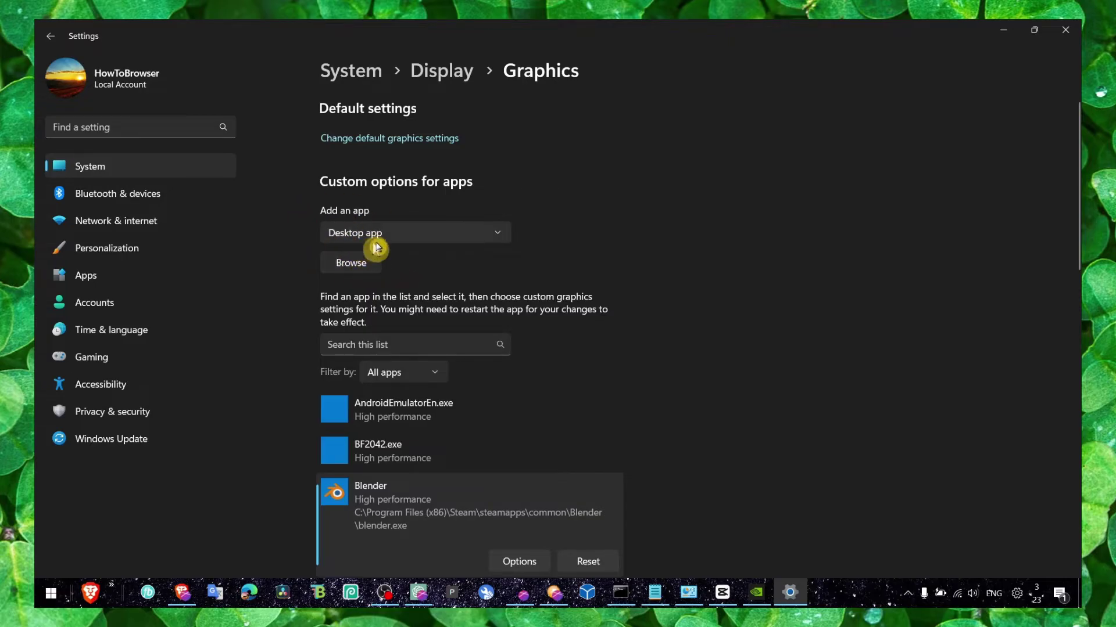
click(383, 238)
click(391, 232)
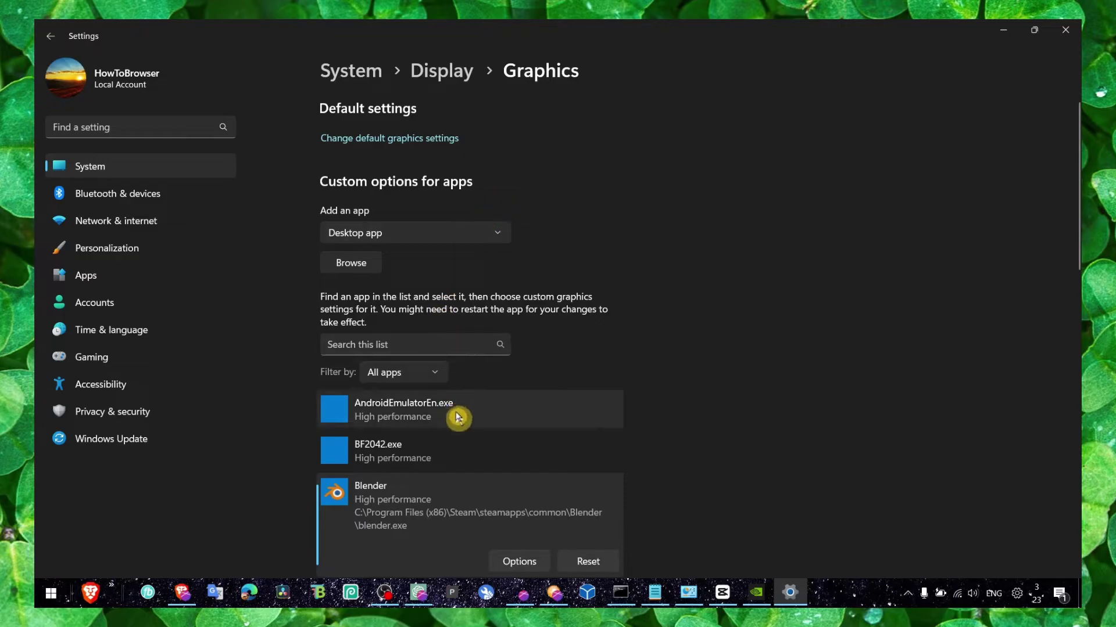
click(520, 561)
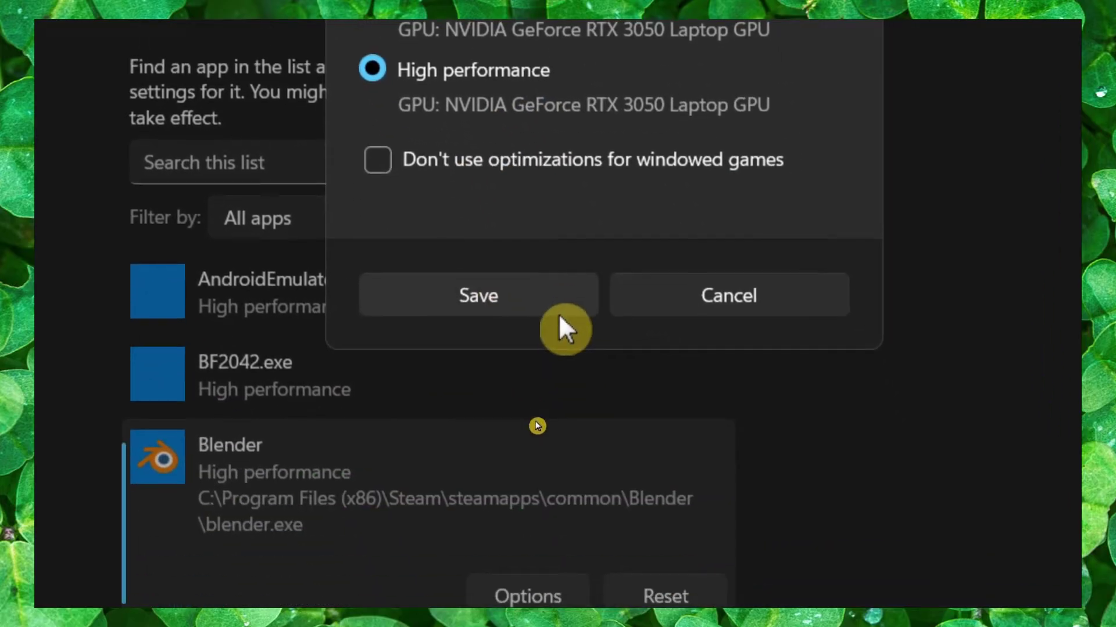
click(558, 315)
Close Settings, refresh the desktop, and open the VALORANT shortcut's Compatibility properties
click(1069, 23)
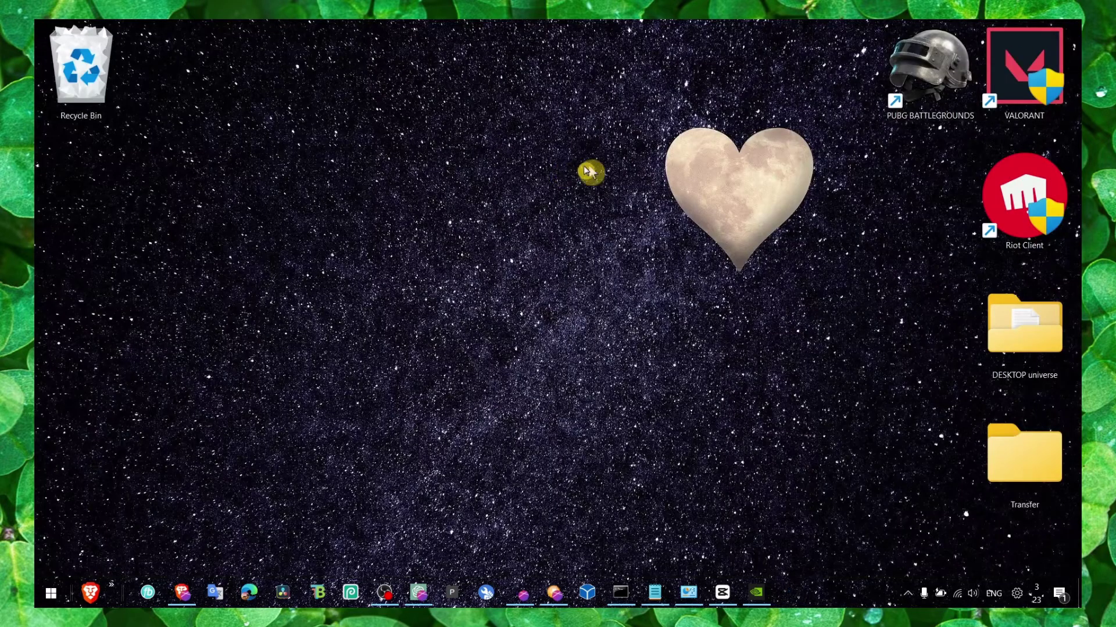
right_click(562, 170)
click(581, 210)
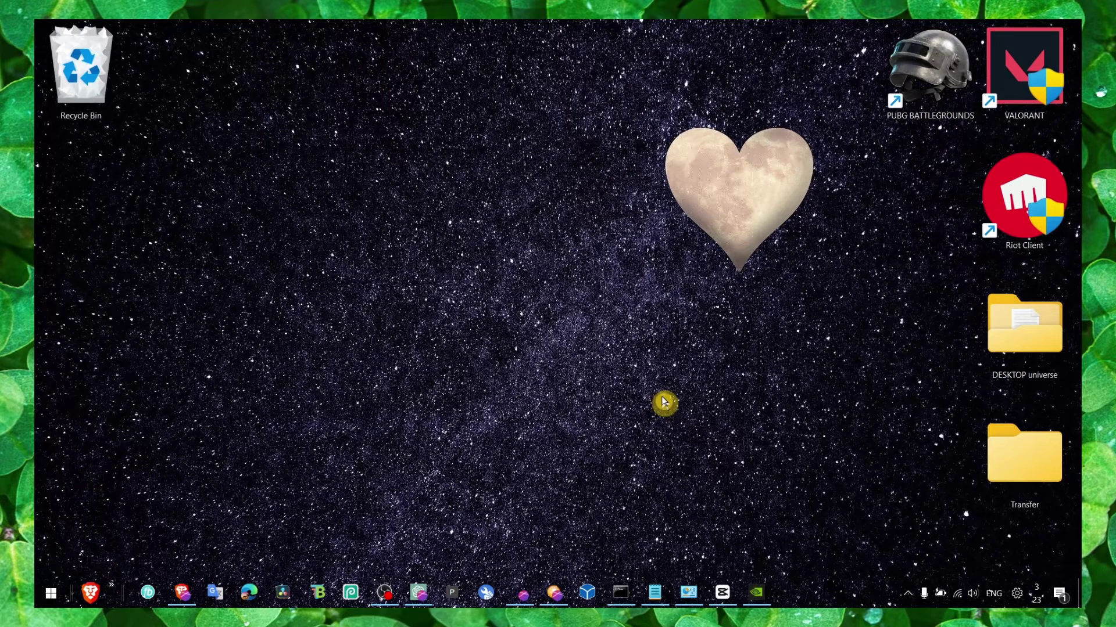
right_click(998, 110)
click(929, 484)
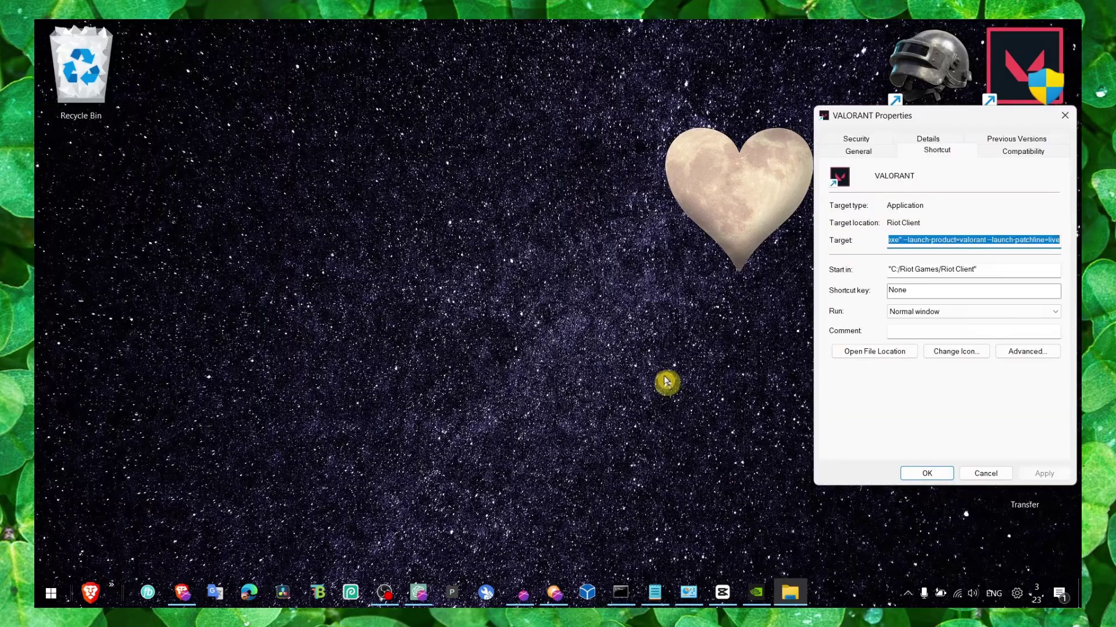
click(1010, 152)
drag(984, 115, 506, 140)
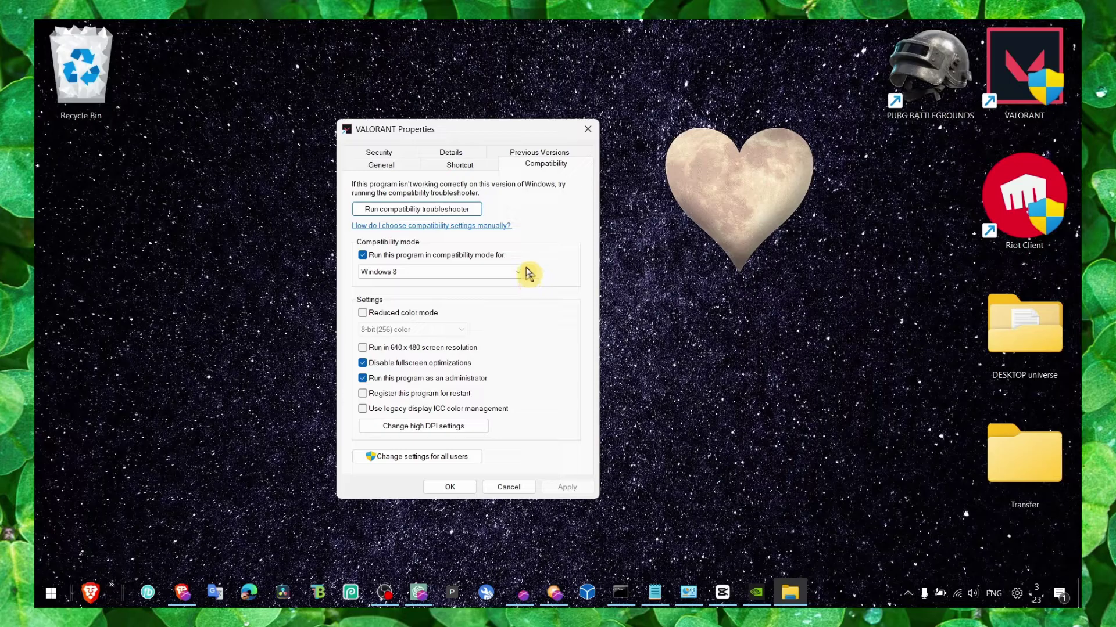
Enable Windows 8 compatibility mode, run as administrator, and disable fullscreen optimizations
click(391, 259)
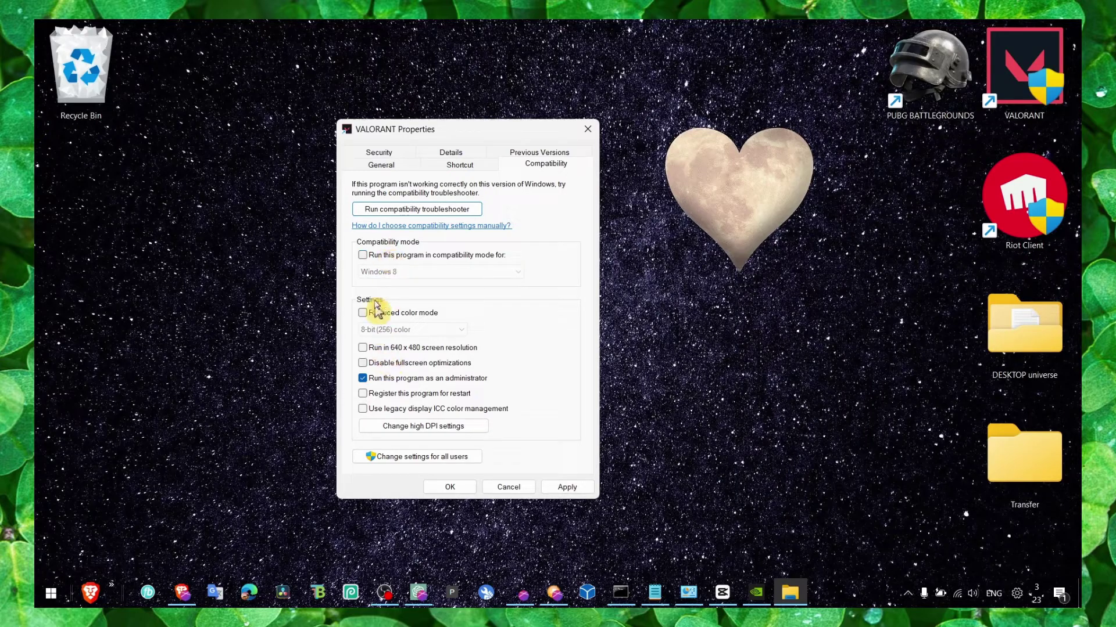
click(375, 256)
click(366, 364)
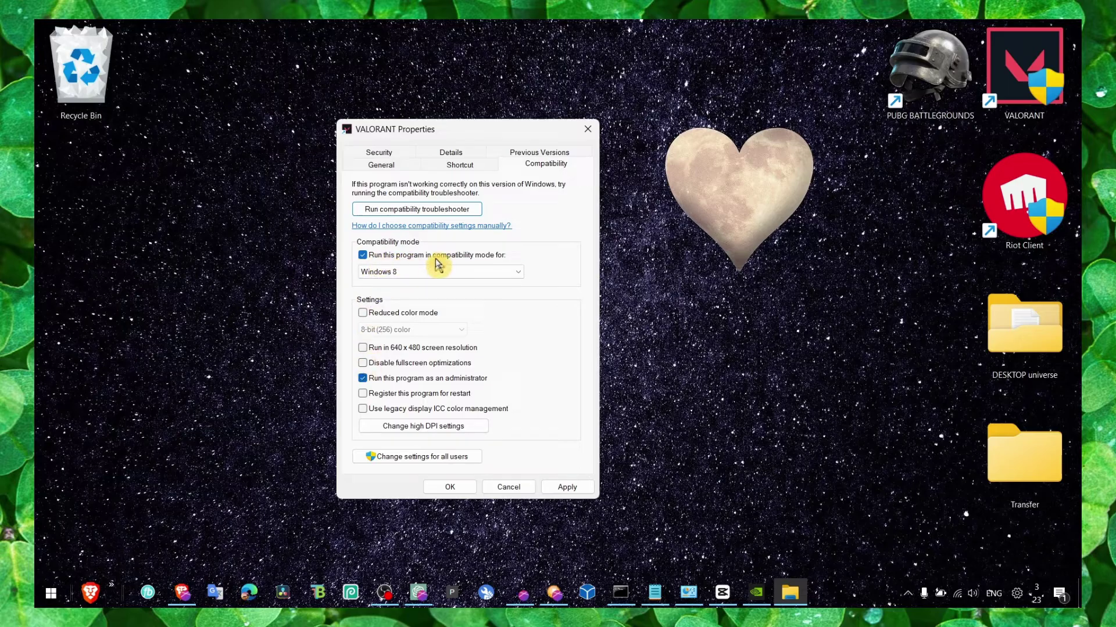
click(316, 266)
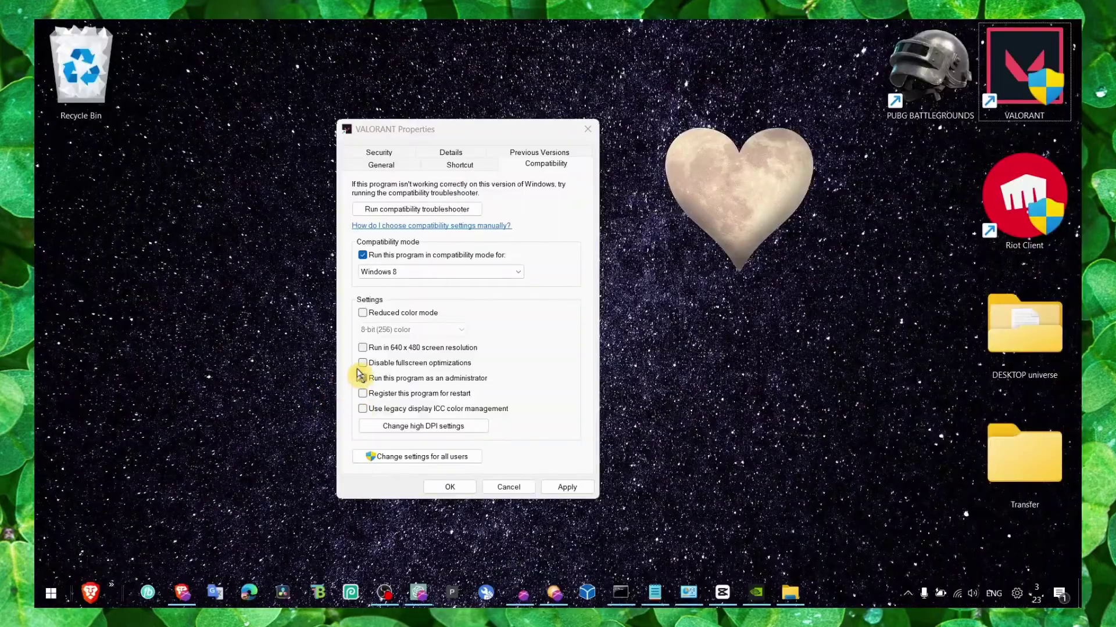
click(362, 362)
Override high-DPI scaling to be performed by the Application, then apply and save the properties
click(362, 378)
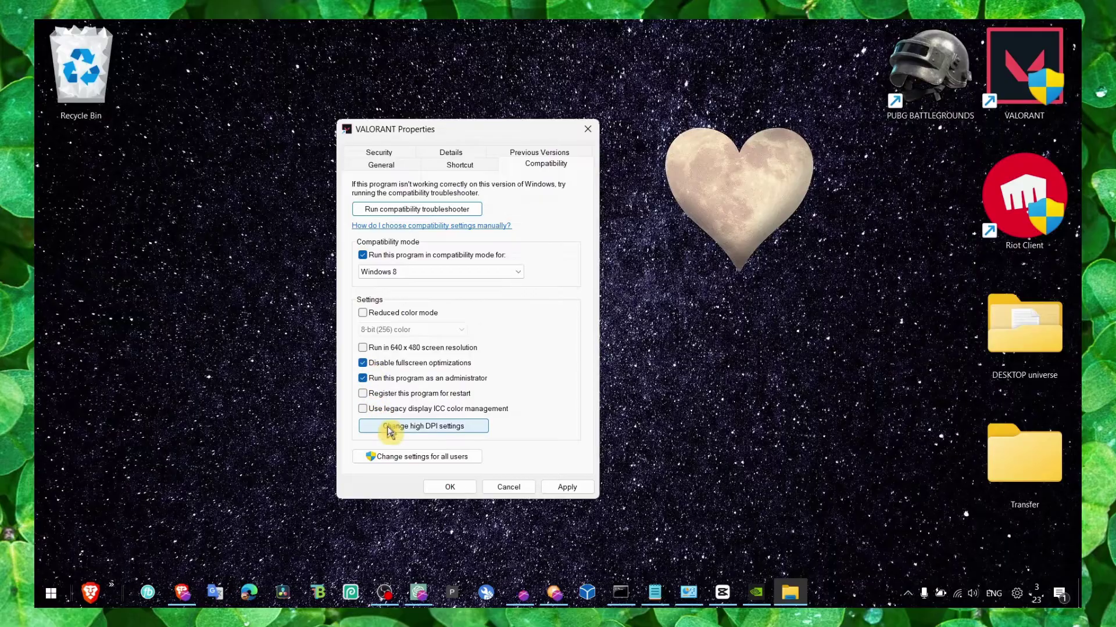
click(394, 429)
click(414, 393)
click(556, 436)
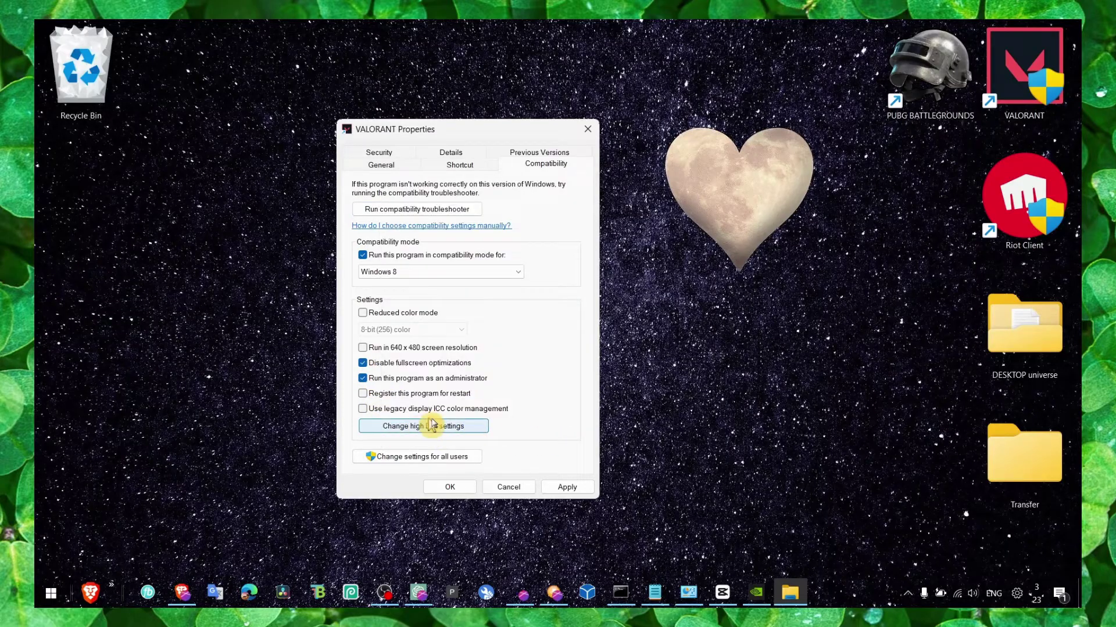
click(457, 426)
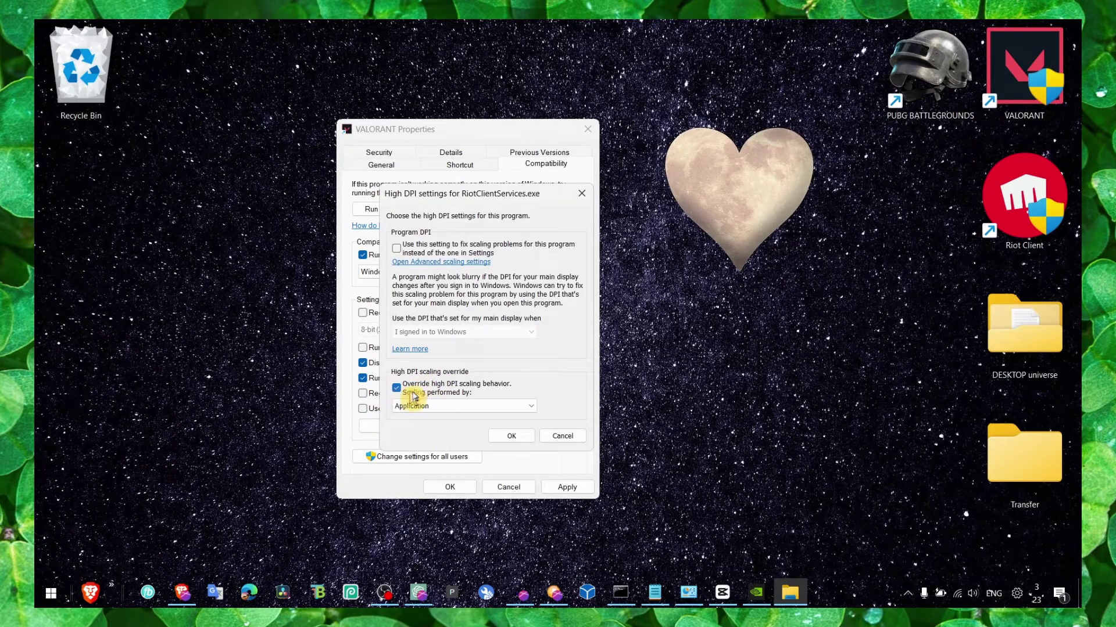
click(509, 430)
click(568, 485)
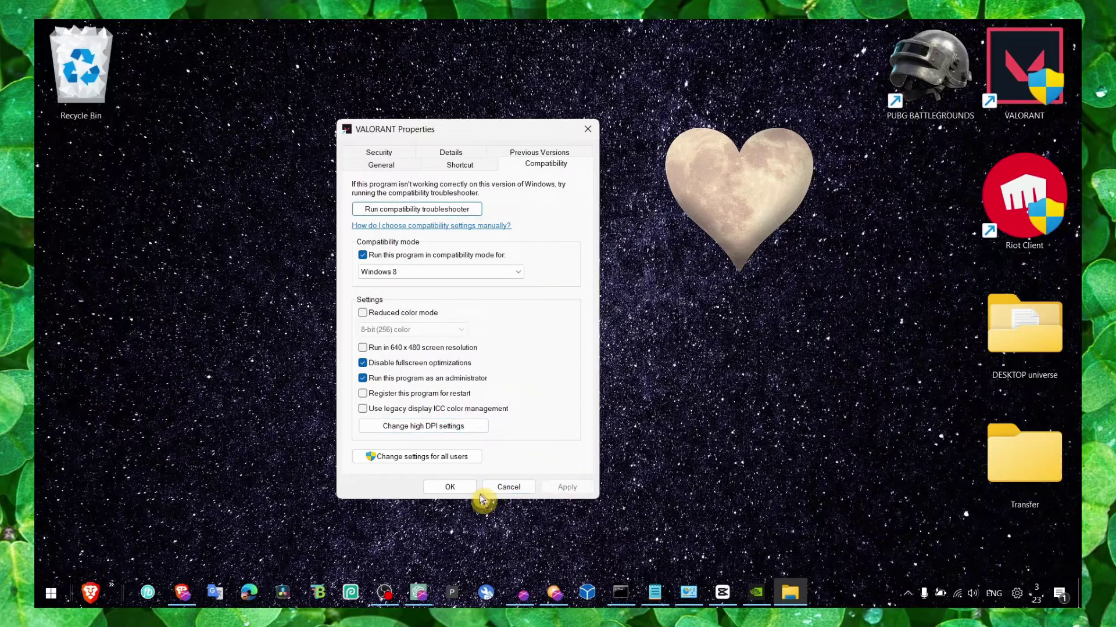
click(470, 491)
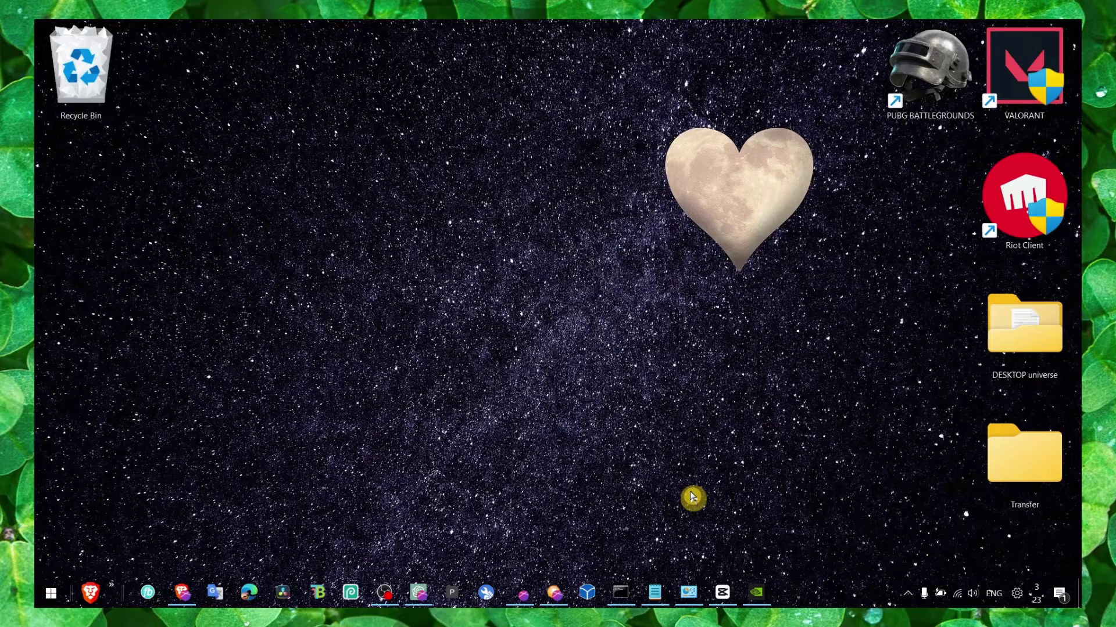
click(655, 592)
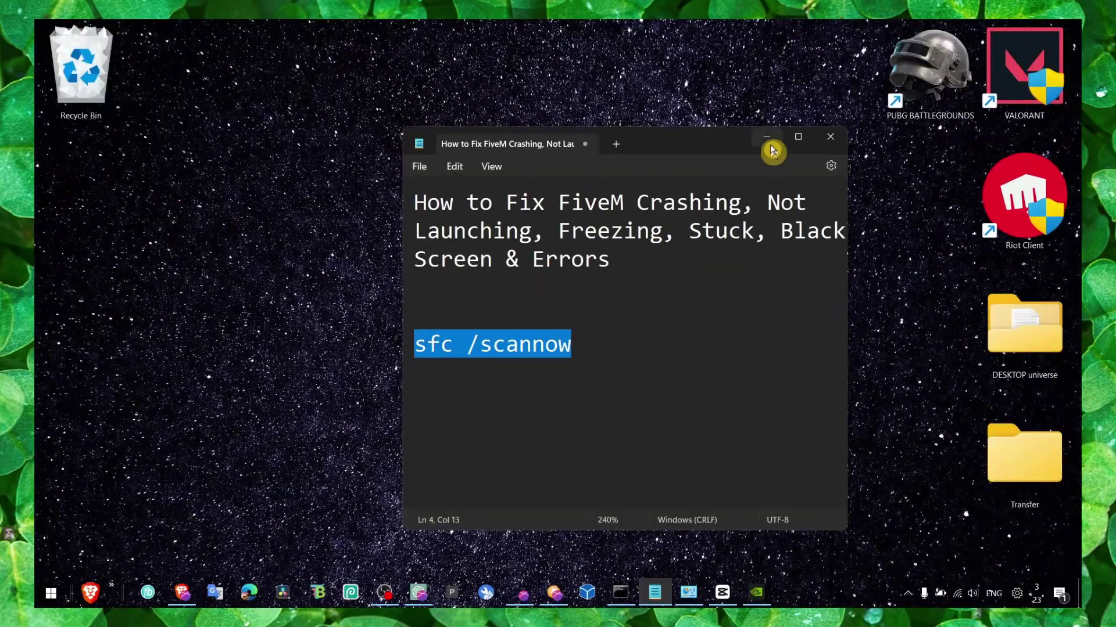
click(767, 139)
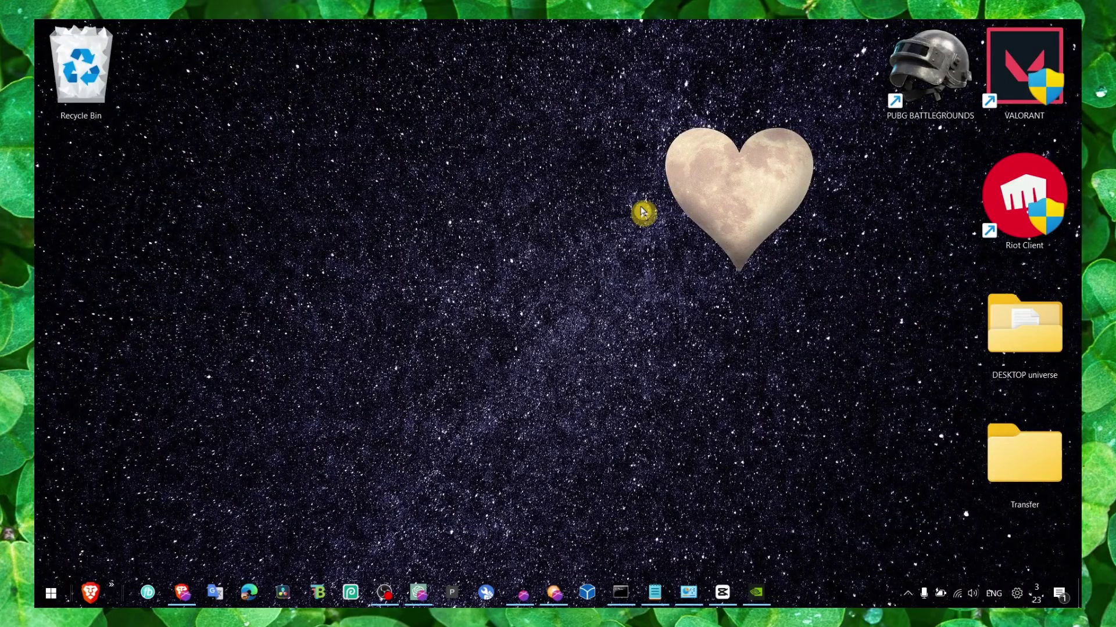